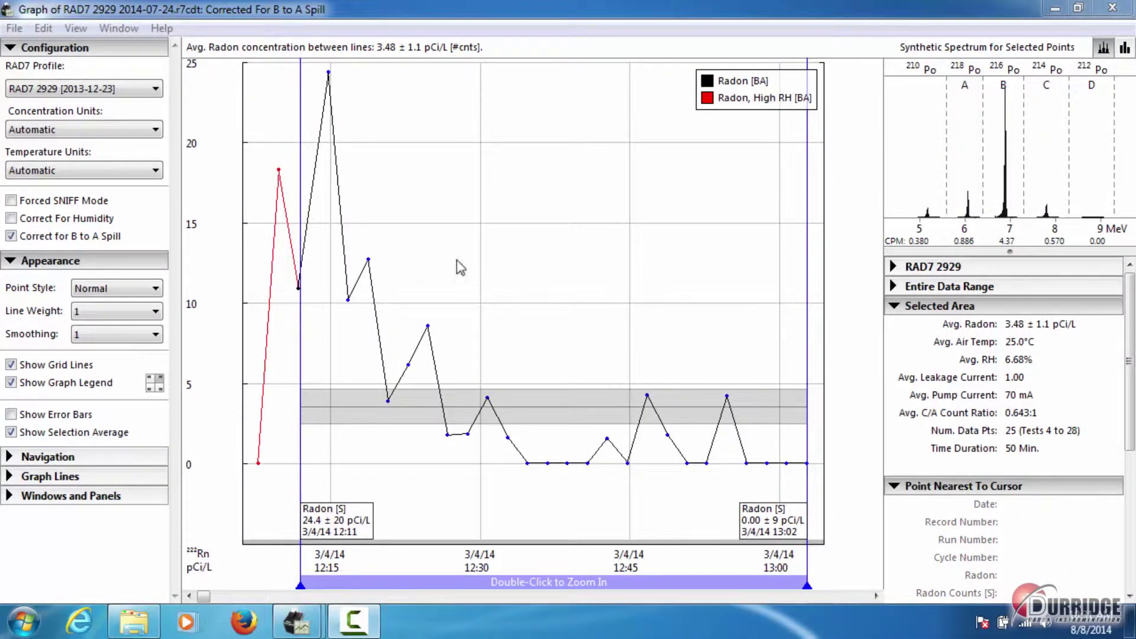
# Extend the graph selection left to include test 3, giving 3.76 ± 1.1 pCi/L over tests 3–28.
pyautogui.click(15, 28)
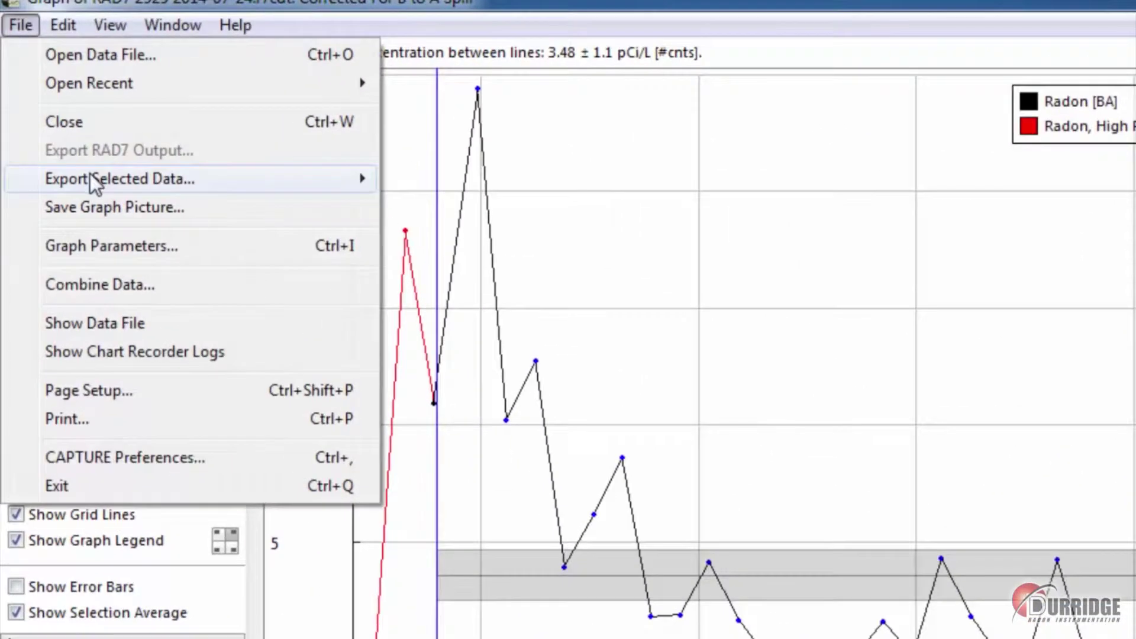
pyautogui.moveTo(70, 146)
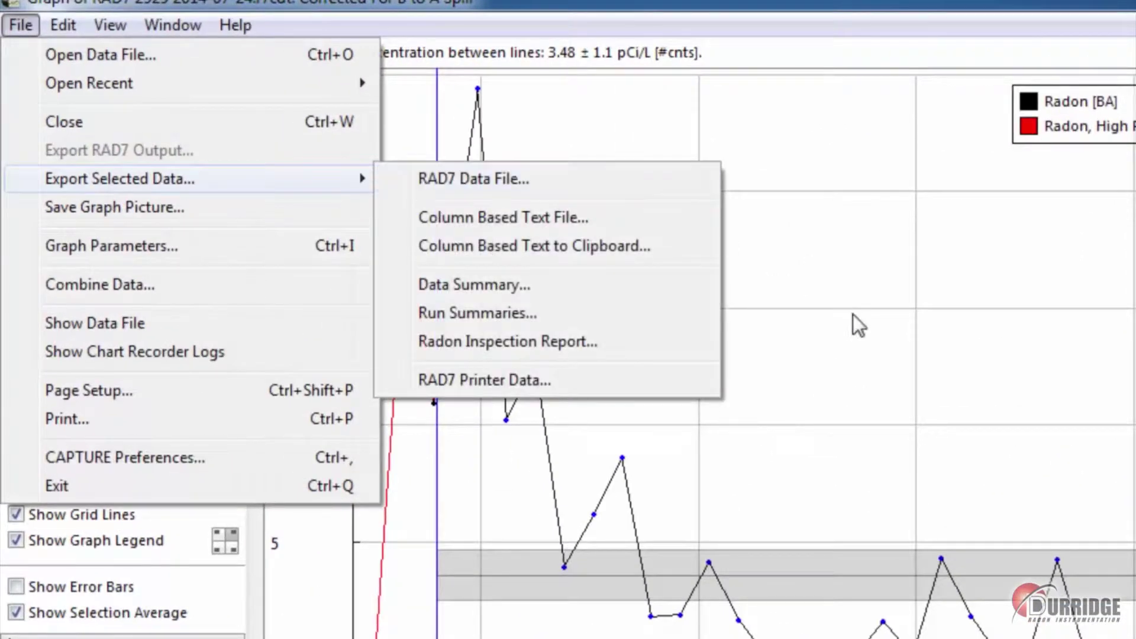
pyautogui.click(857, 322)
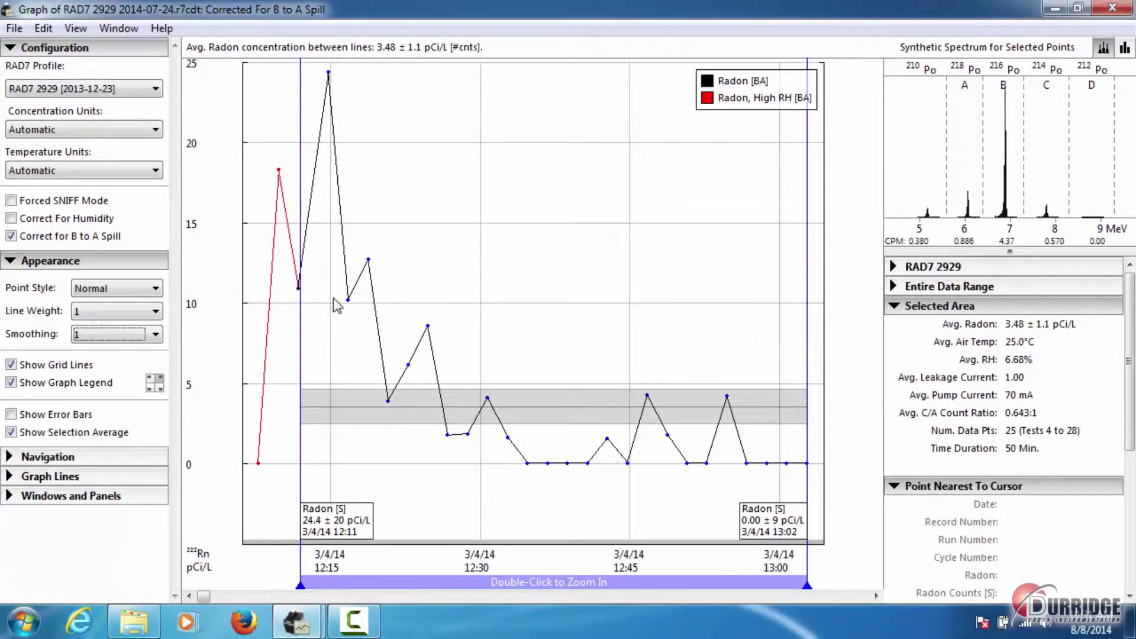
pyautogui.moveTo(300, 311); pyautogui.dragTo(296, 312)
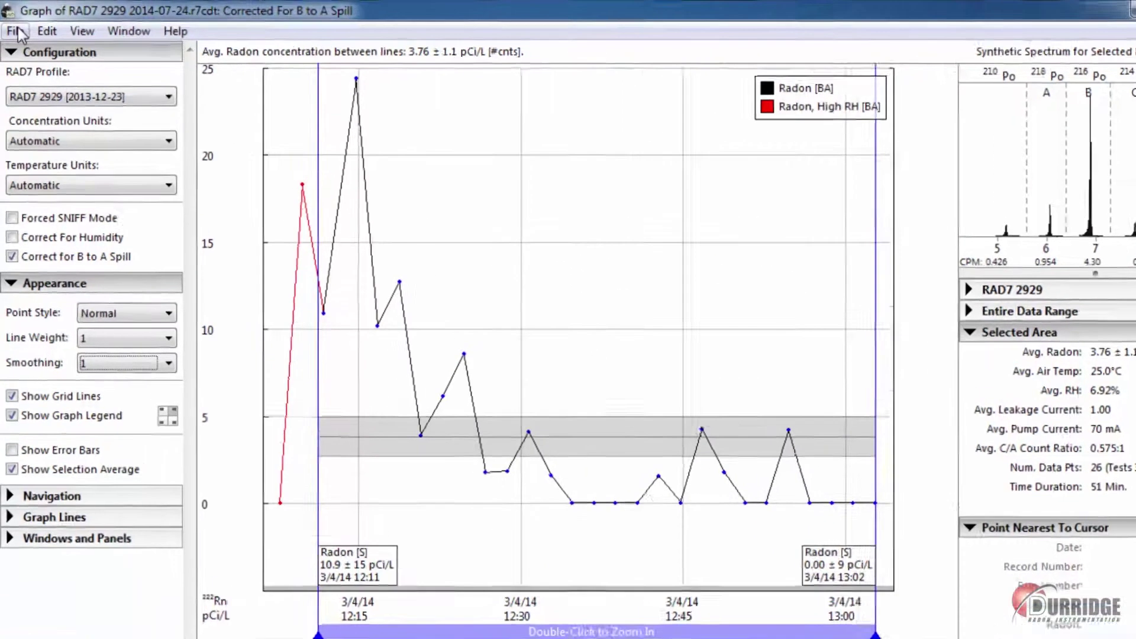
# Export the selection as a RAD7 Data File, targeting the Documents\July 24 Tests folder.
pyautogui.click(14, 28)
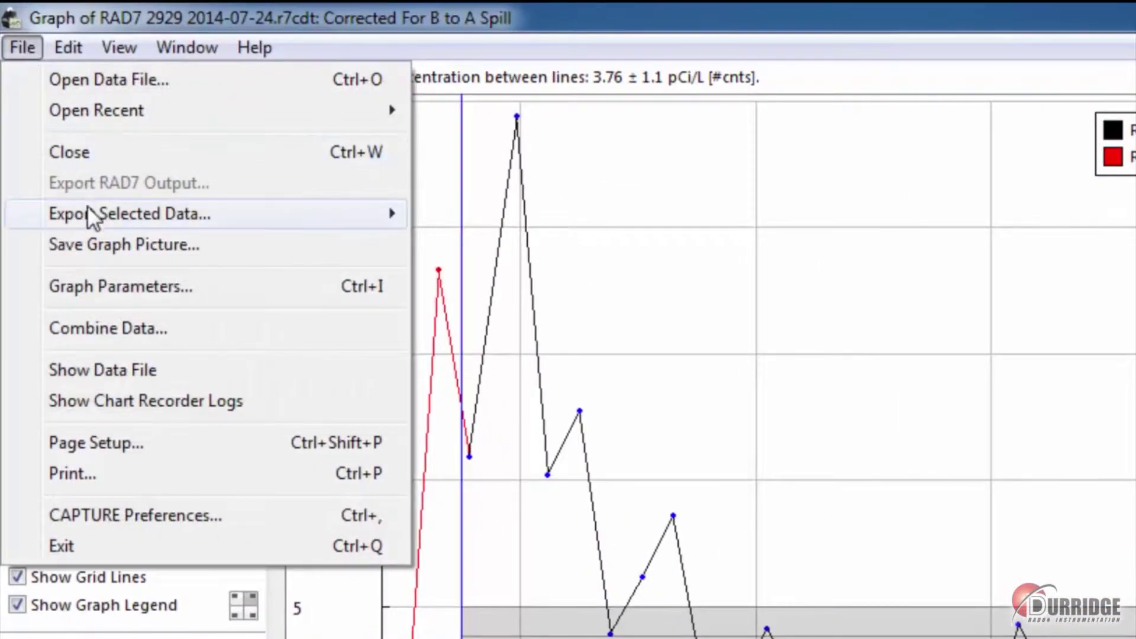
pyautogui.moveTo(89, 214)
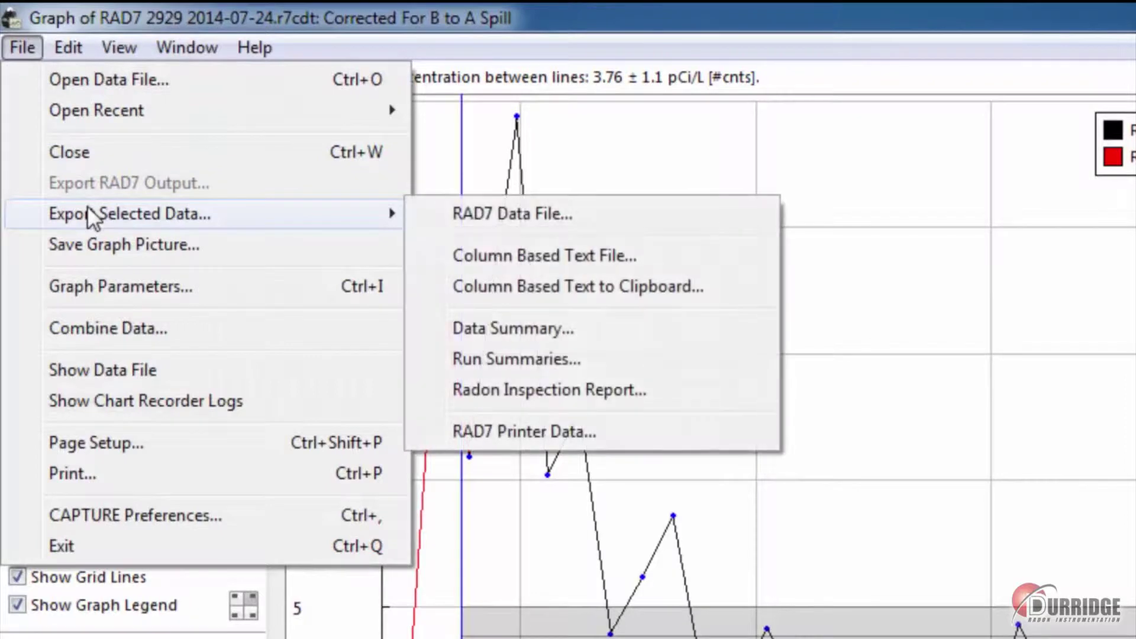
pyautogui.click(669, 207)
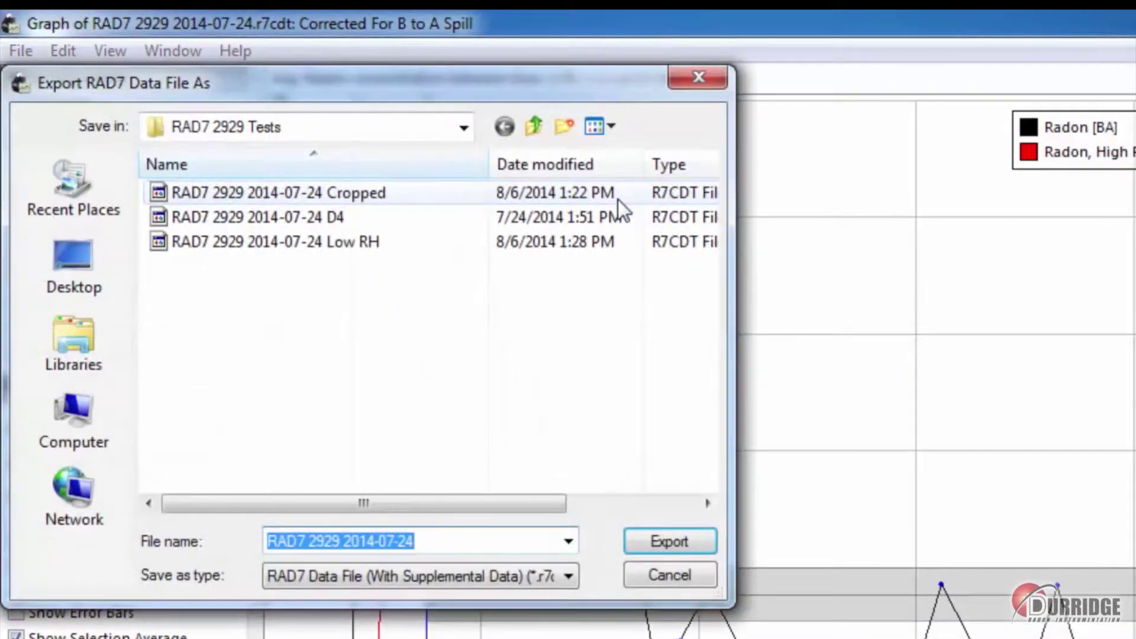
pyautogui.click(373, 132)
pyautogui.click(373, 131)
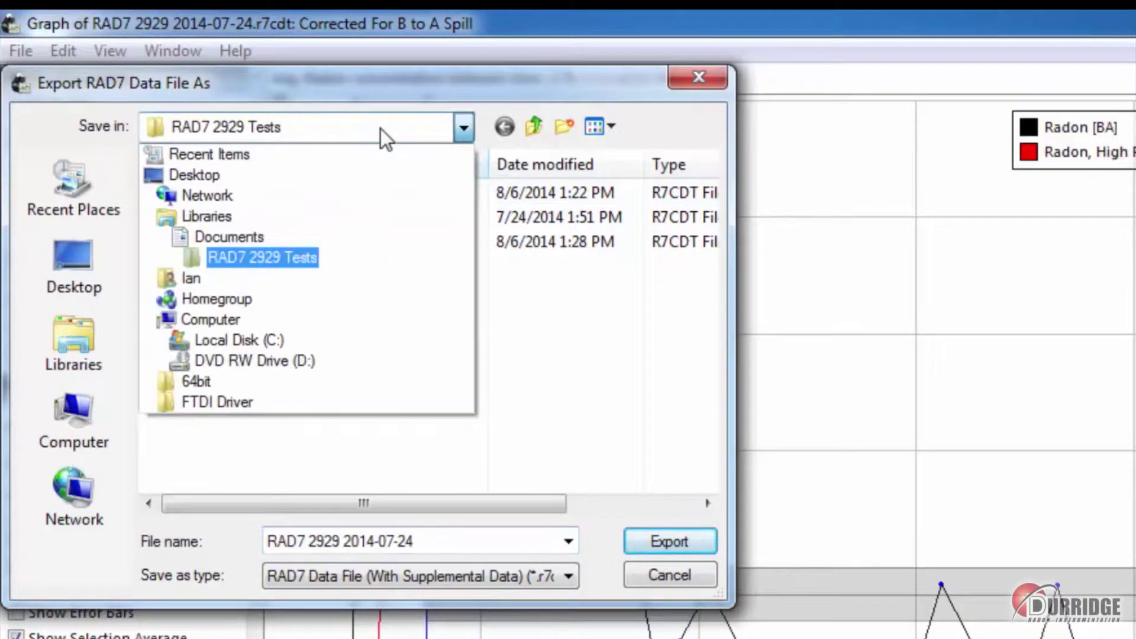
pyautogui.click(245, 234)
pyautogui.doubleClick(240, 218)
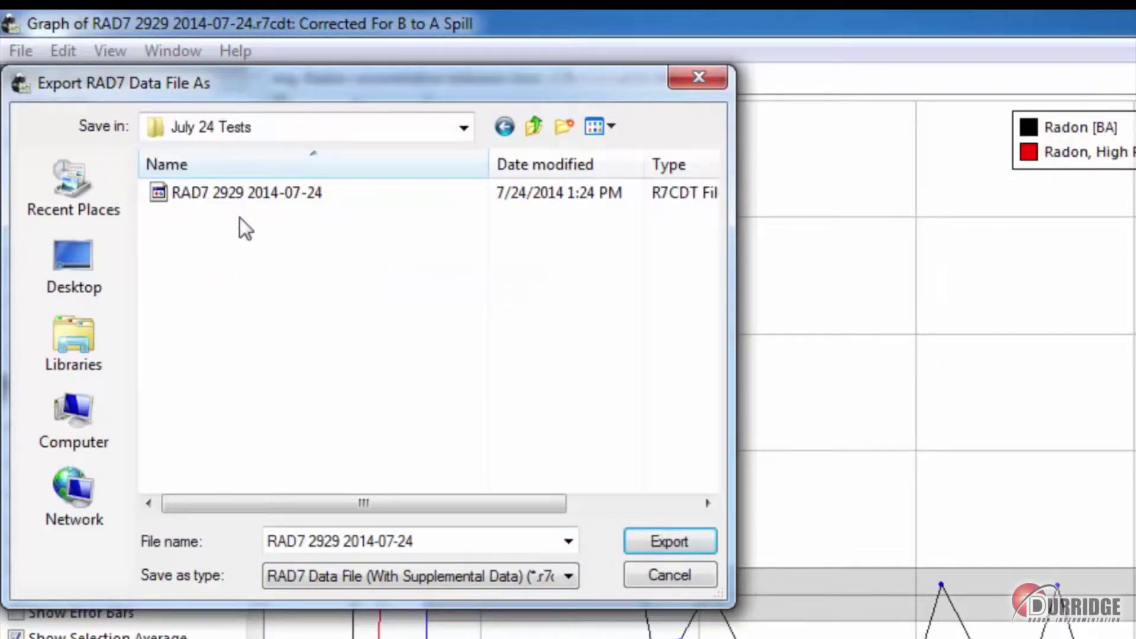
pyautogui.click(436, 537)
pyautogui.click(439, 540)
pyautogui.write('C')
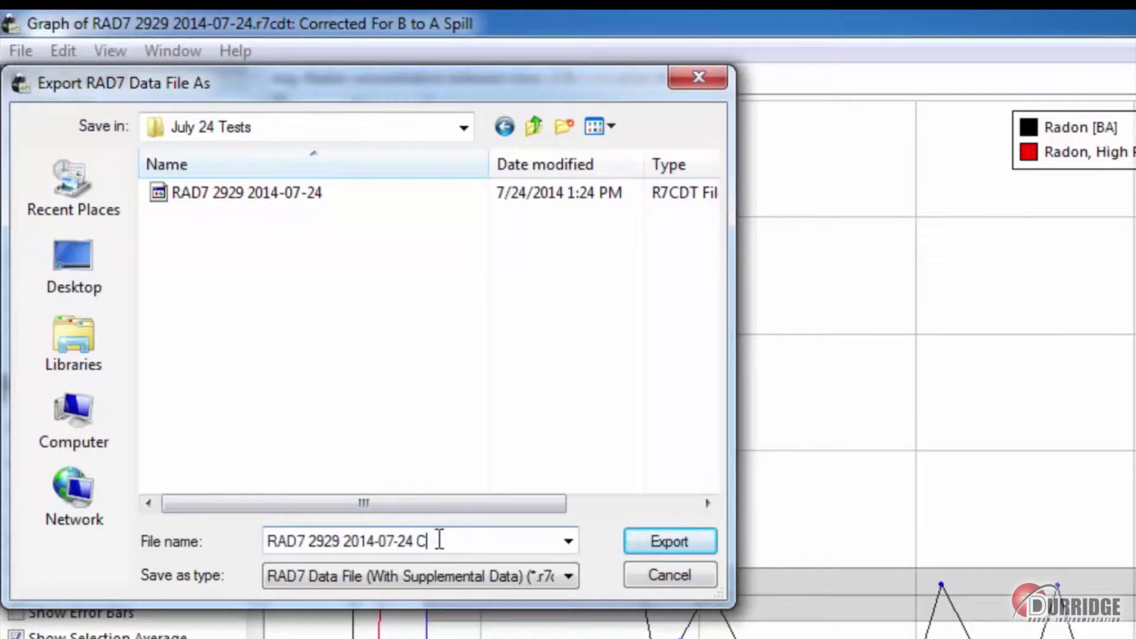
pyautogui.write('ropped')
pyautogui.click(667, 547)
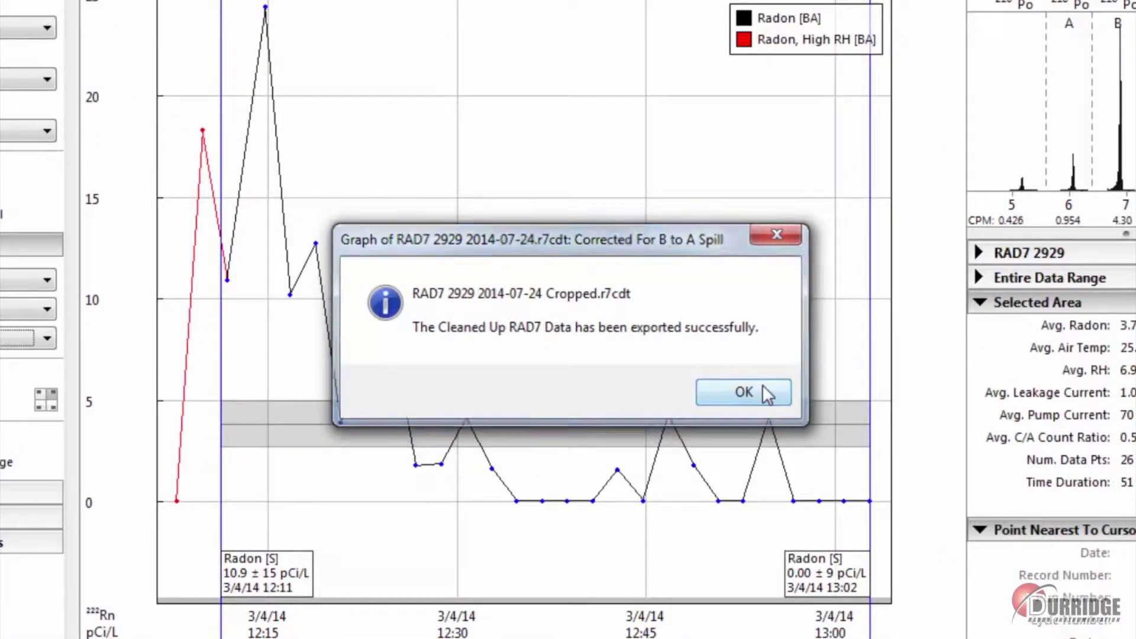
pyautogui.click(763, 385)
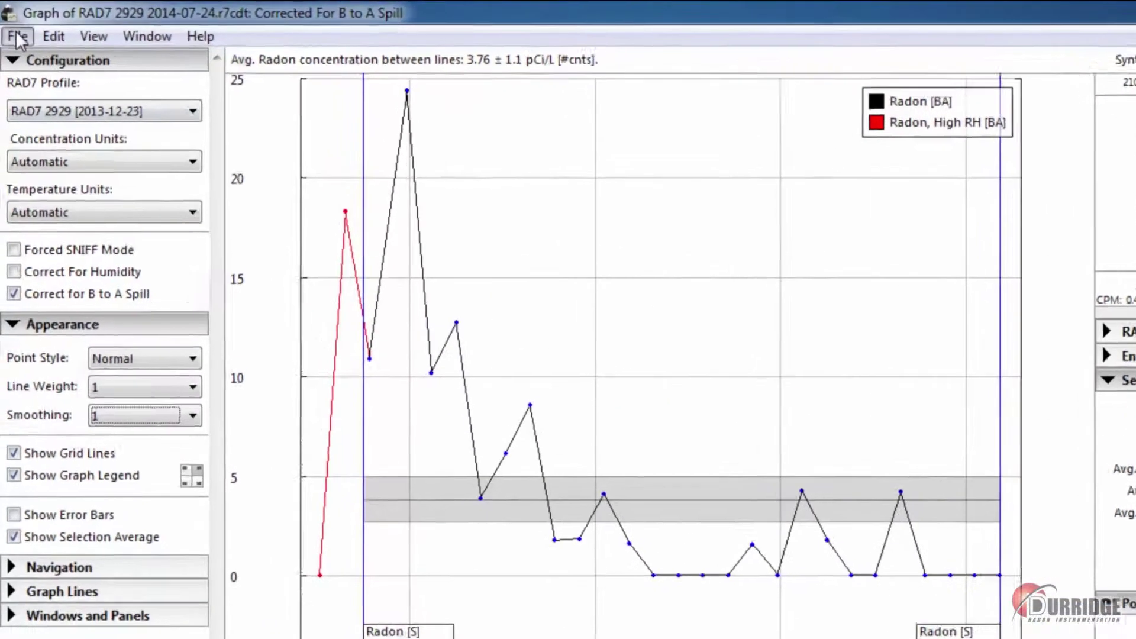
pyautogui.click(14, 28)
pyautogui.moveTo(45, 219)
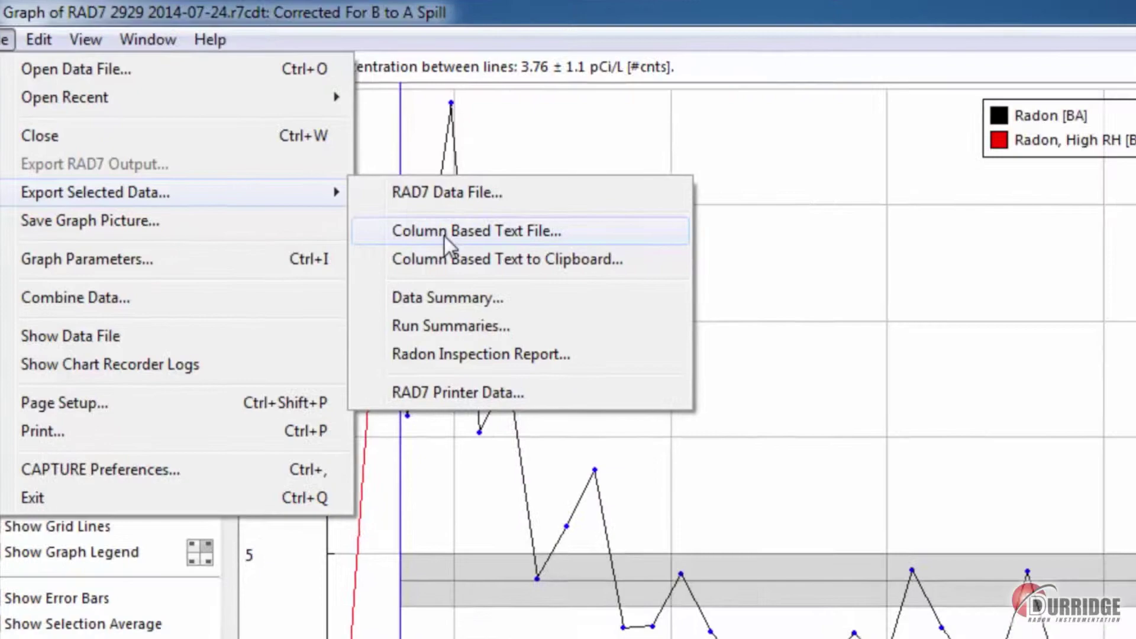
pyautogui.click(509, 257)
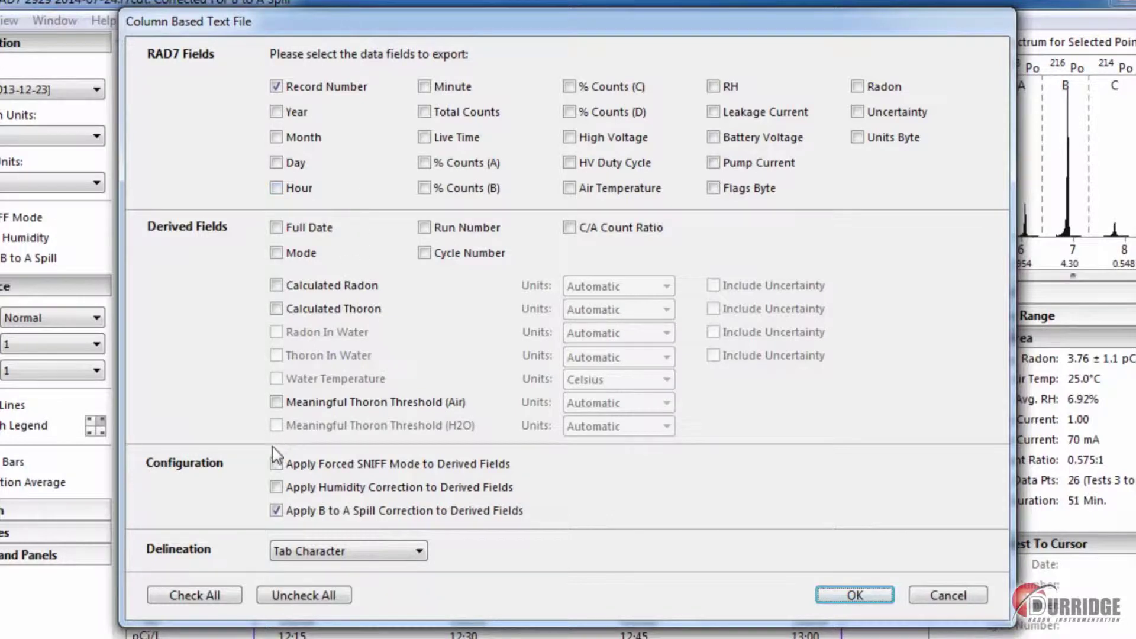
pyautogui.click(188, 595)
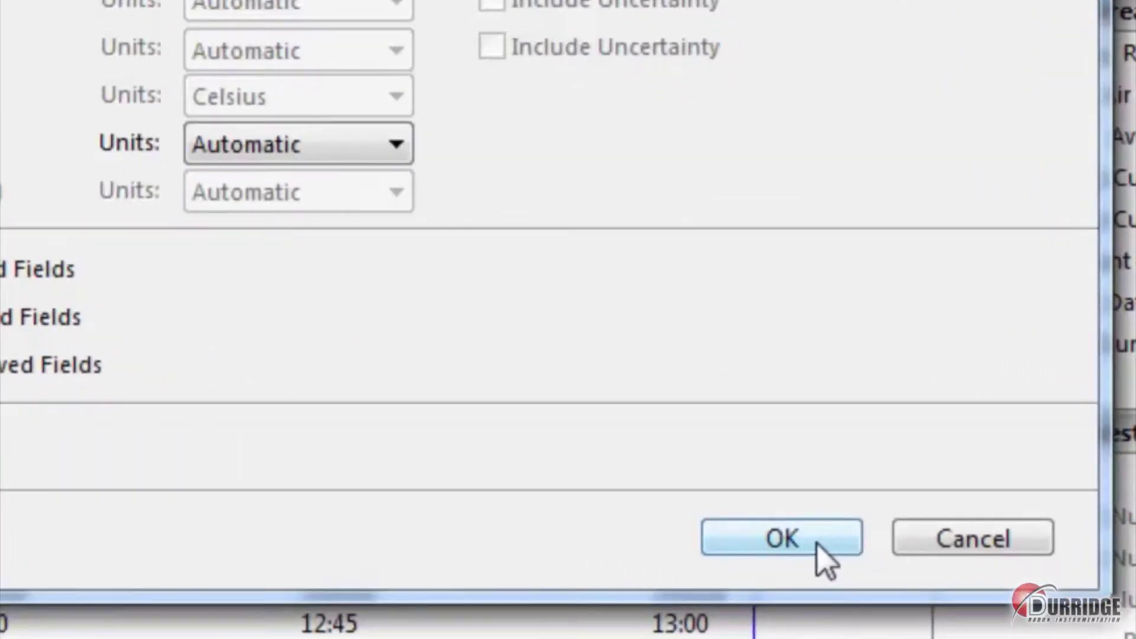
pyautogui.click(864, 590)
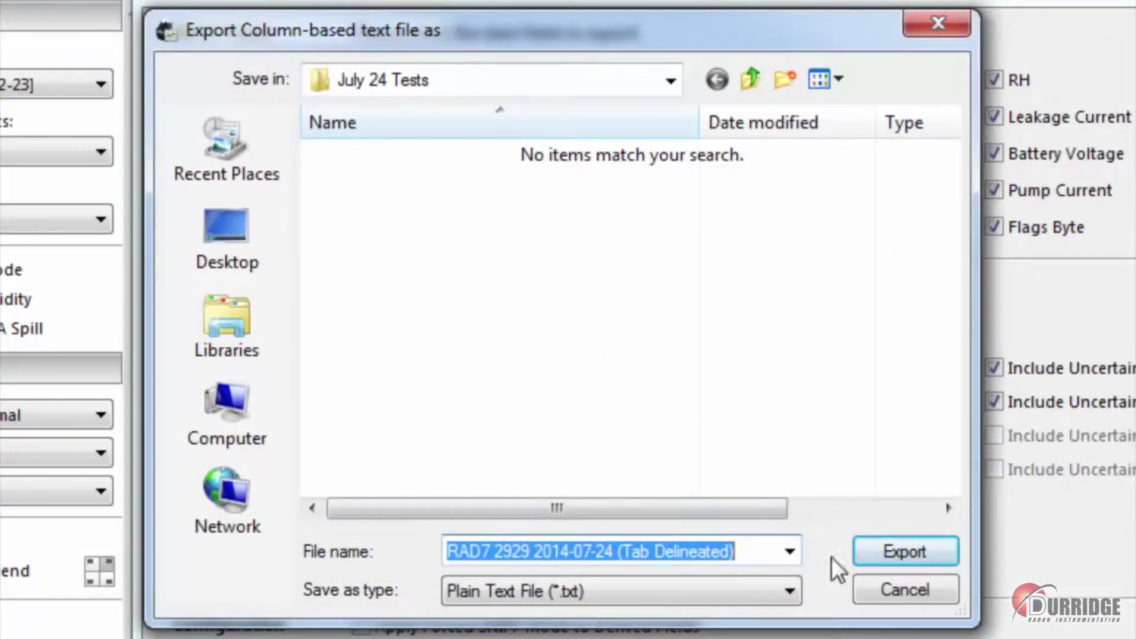
pyautogui.click(905, 550)
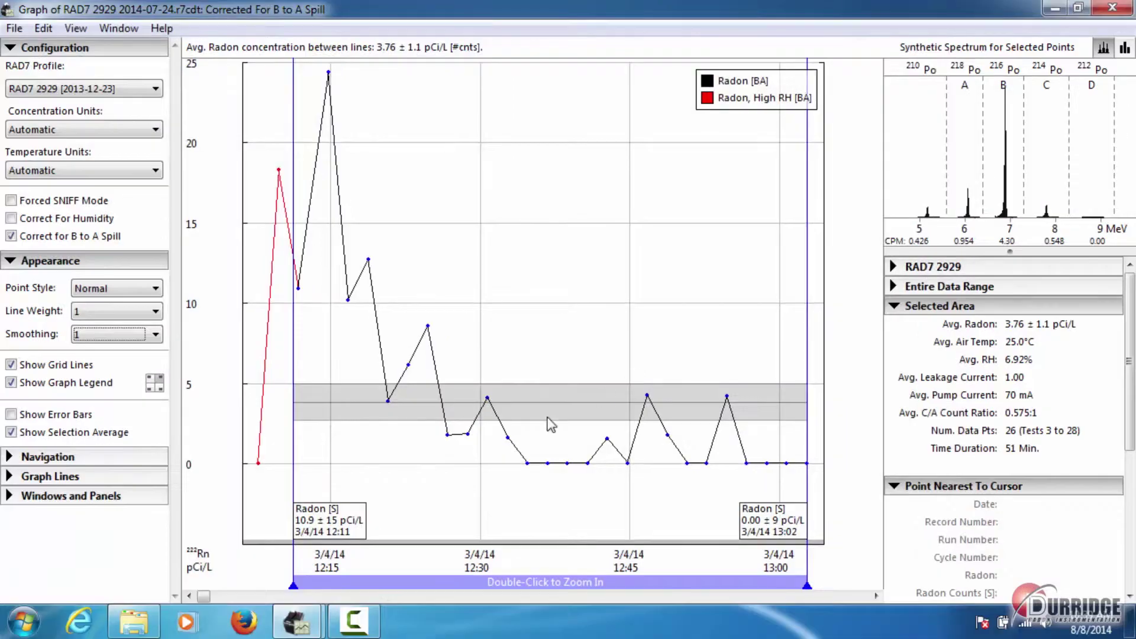
# Open the Tab Delineated export from July 24 Tests in OpenOffice Calc with default import settings.
pyautogui.click(135, 620)
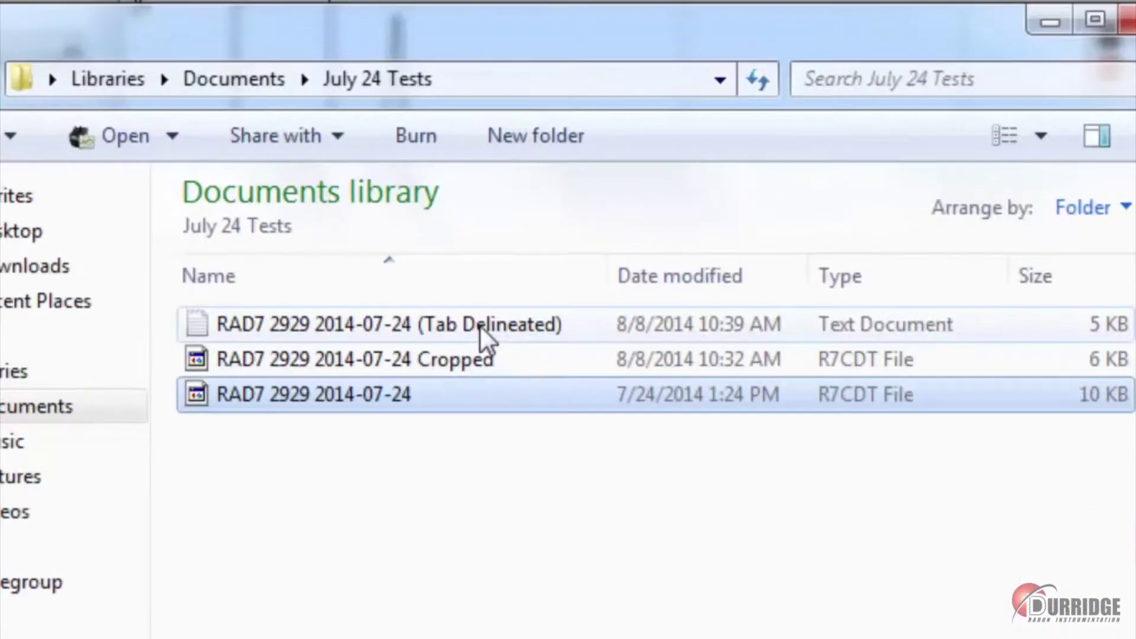
pyautogui.click(479, 324)
pyautogui.rightClick(480, 324)
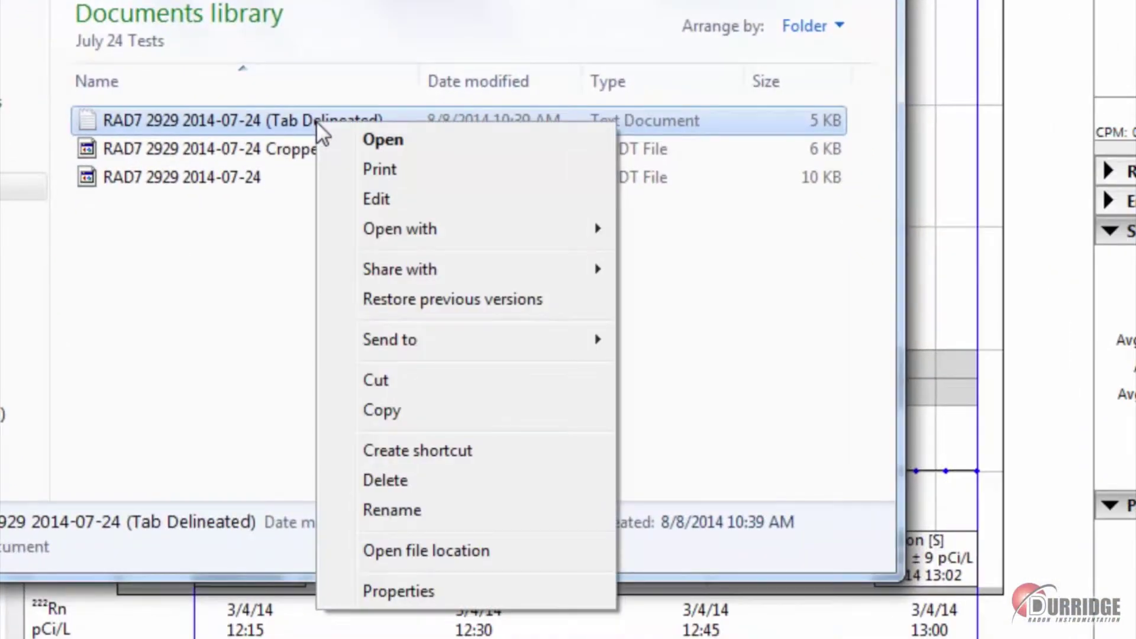
pyautogui.moveTo(578, 237)
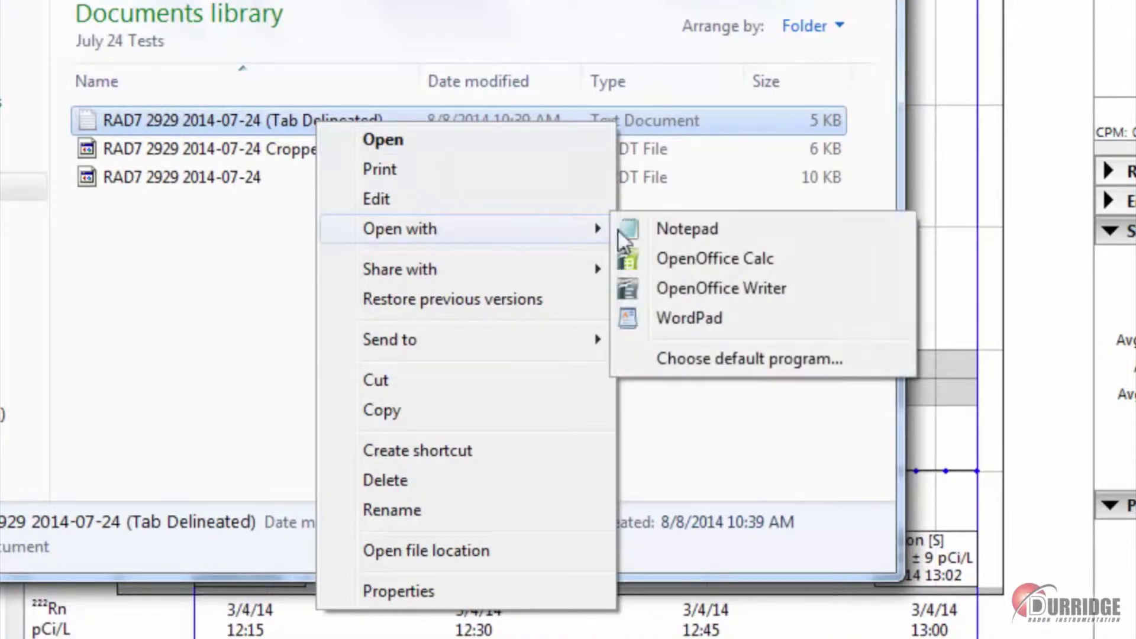
pyautogui.click(685, 259)
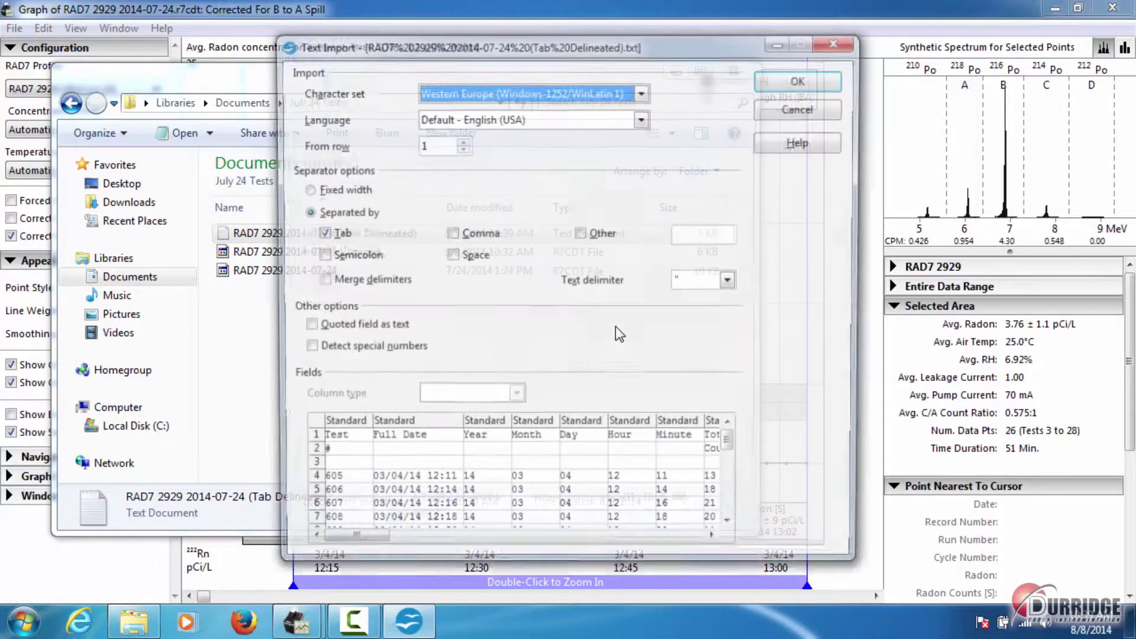
pyautogui.click(769, 86)
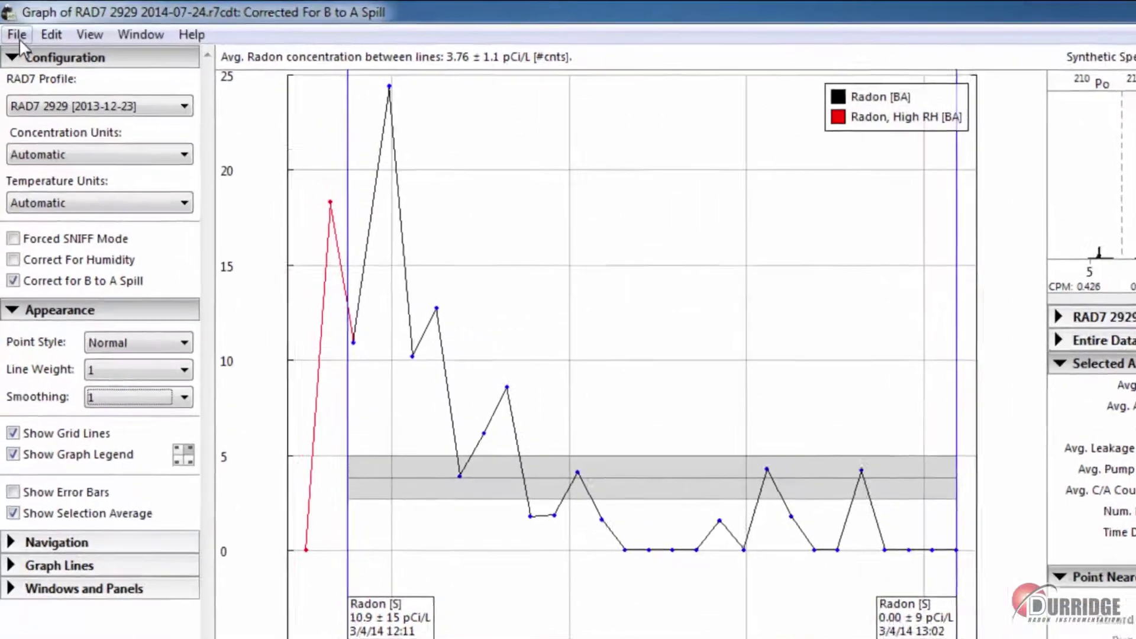
# Copy the selected radon records to the clipboard as column-based tab-delimited text.
pyautogui.click(14, 28)
pyautogui.moveTo(148, 214)
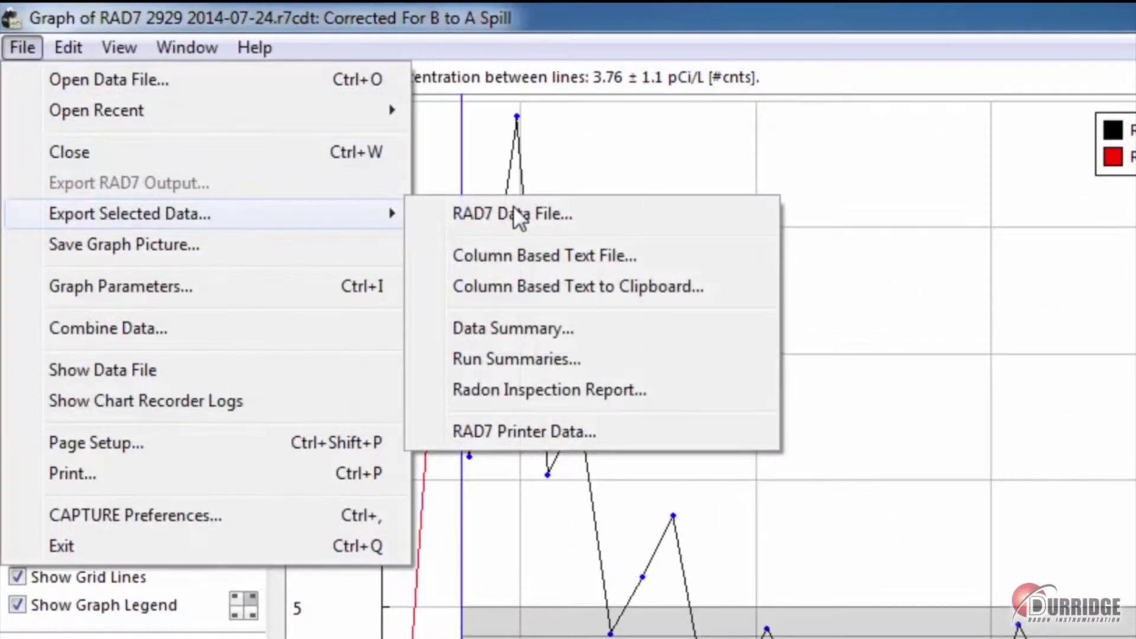
pyautogui.click(572, 285)
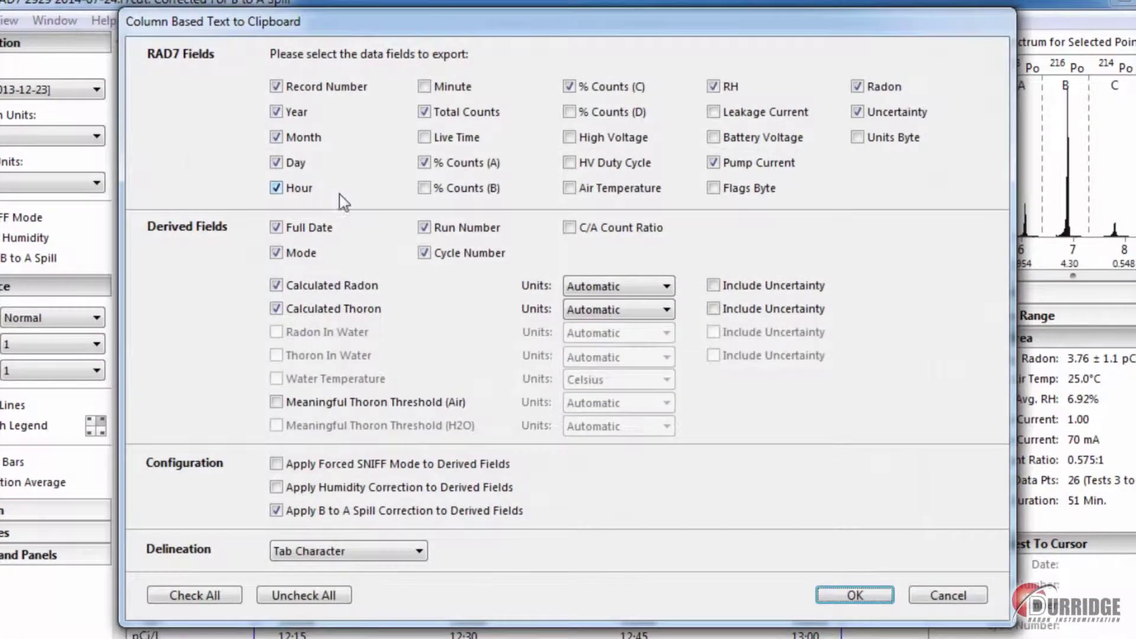
pyautogui.click(856, 594)
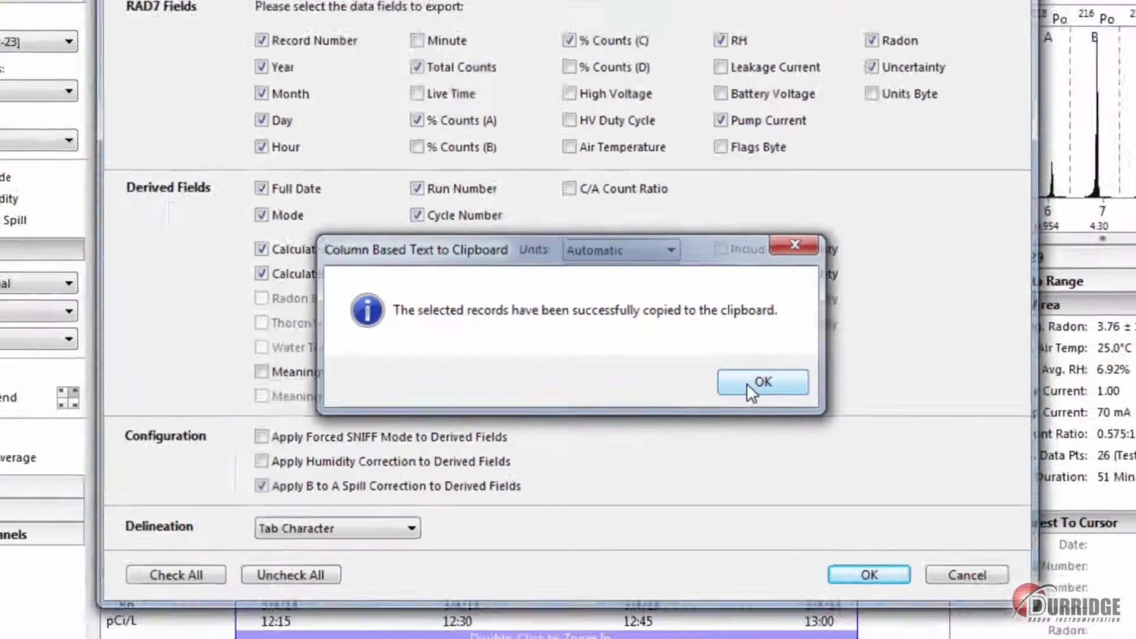
# Paste the clipboard records into Calc at cell A62 as tab-separated columns.
pyautogui.click(820, 417)
pyautogui.click(410, 621)
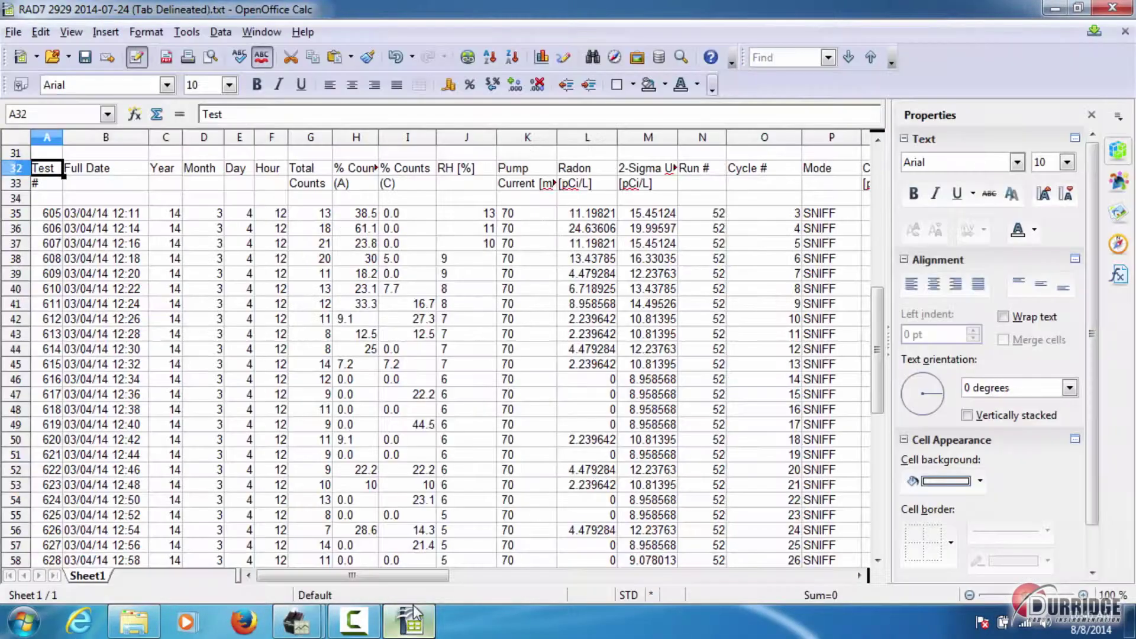
pyautogui.moveTo(877, 423); pyautogui.dragTo(877, 544)
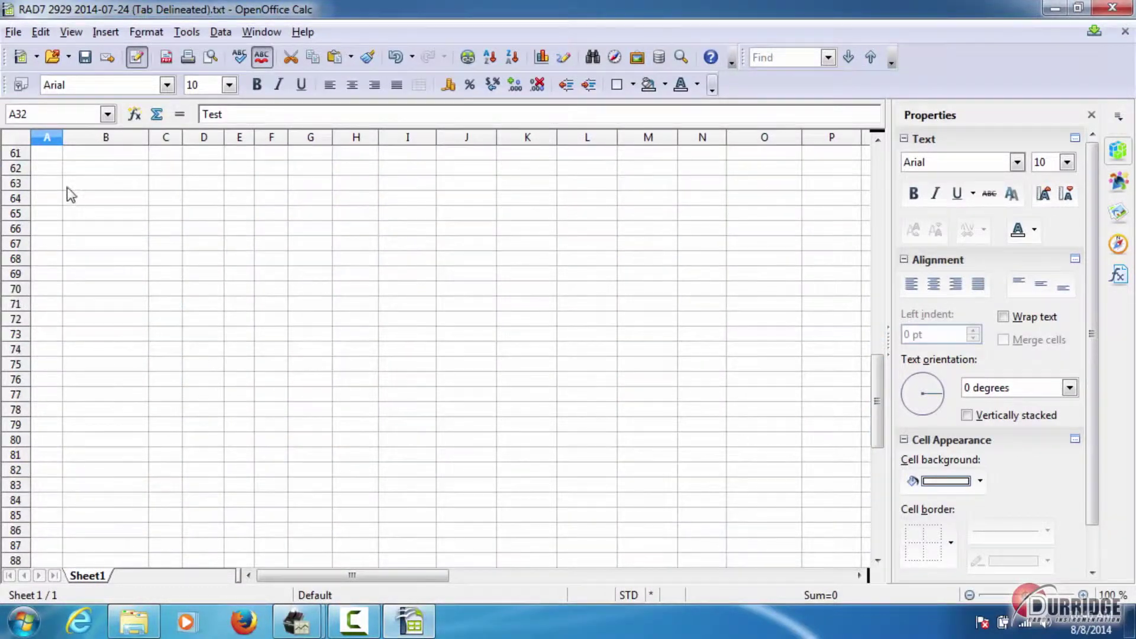
pyautogui.rightClick(38, 168)
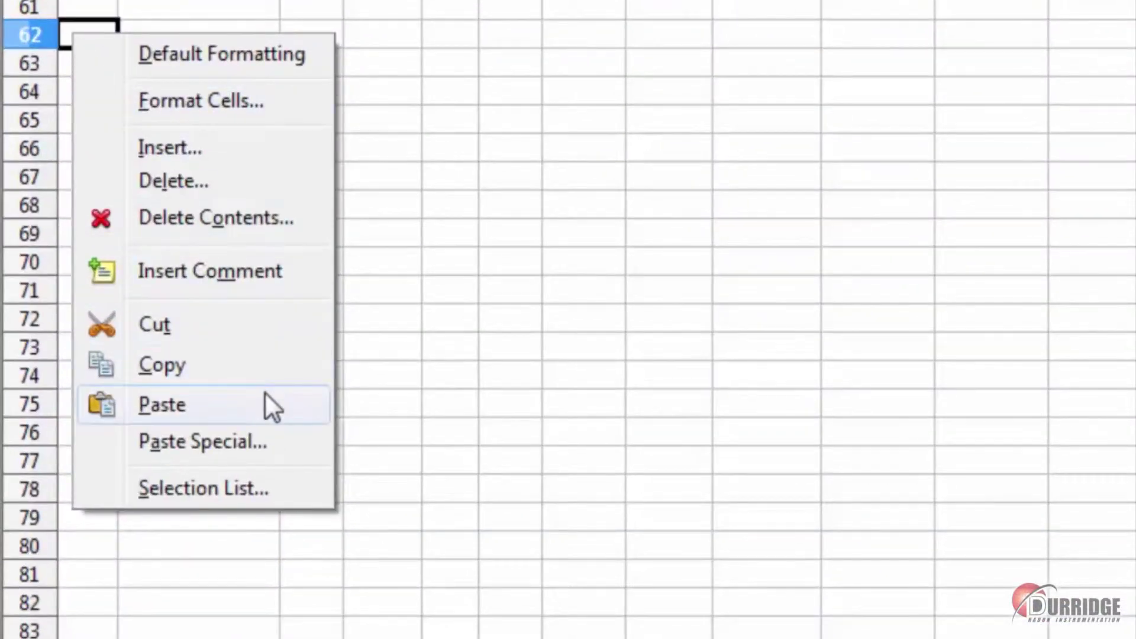
pyautogui.click(265, 396)
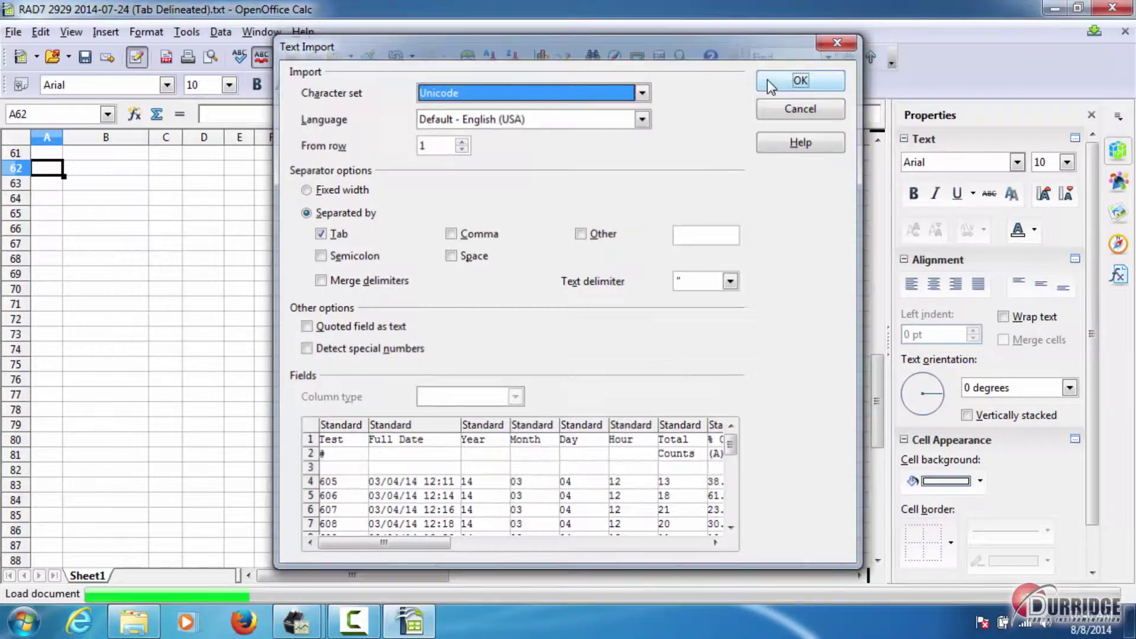
pyautogui.click(800, 80)
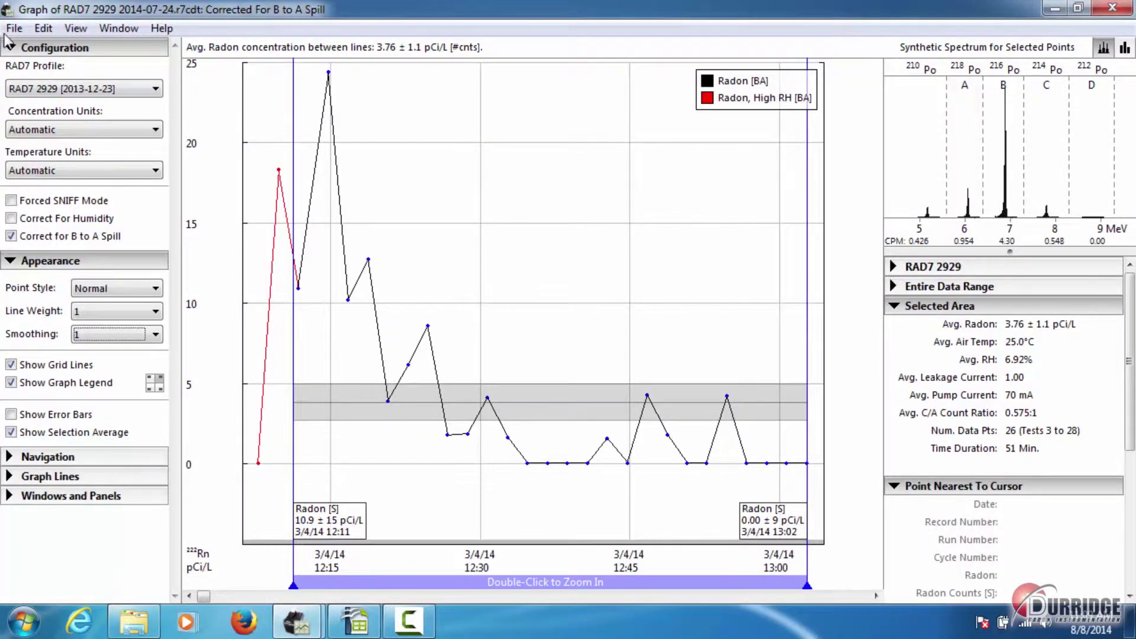
pyautogui.click(13, 29)
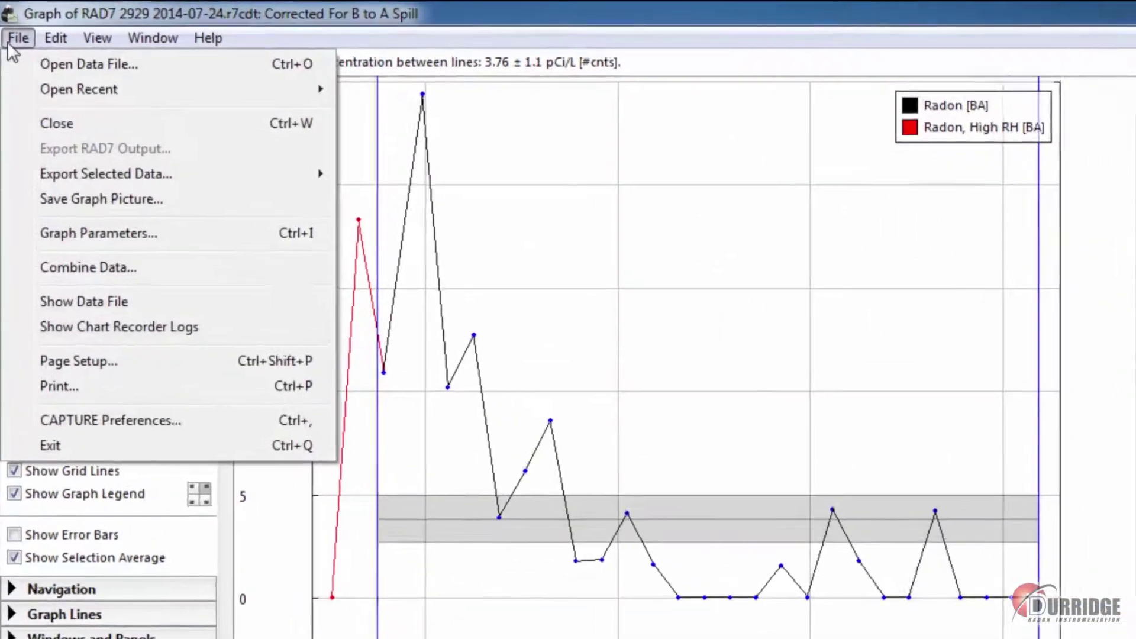
pyautogui.moveTo(248, 140)
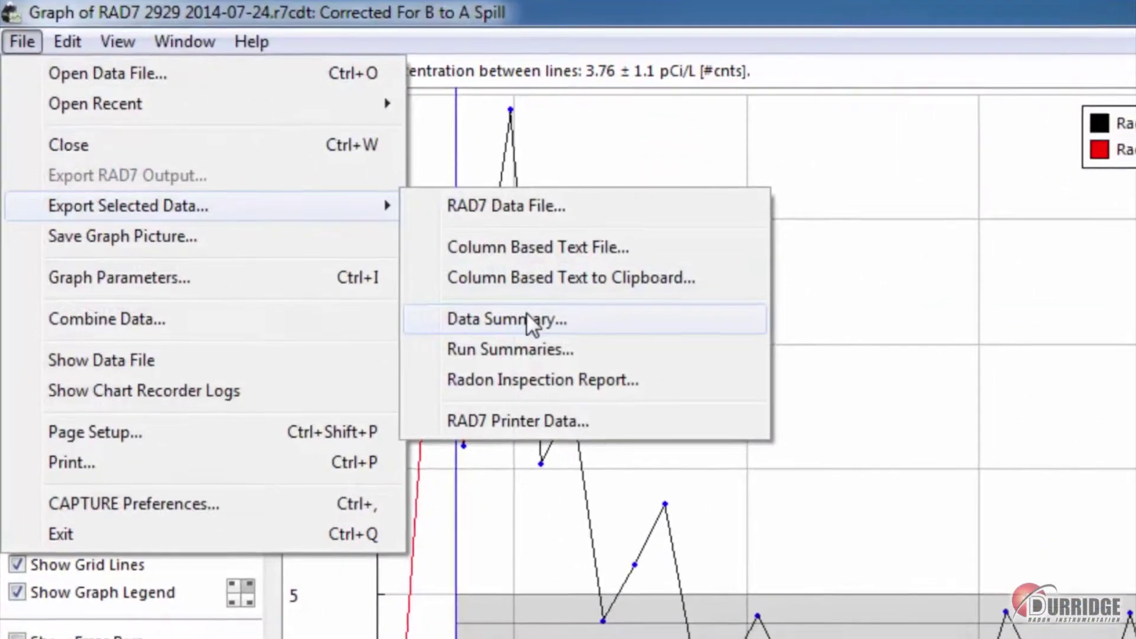
pyautogui.click(531, 325)
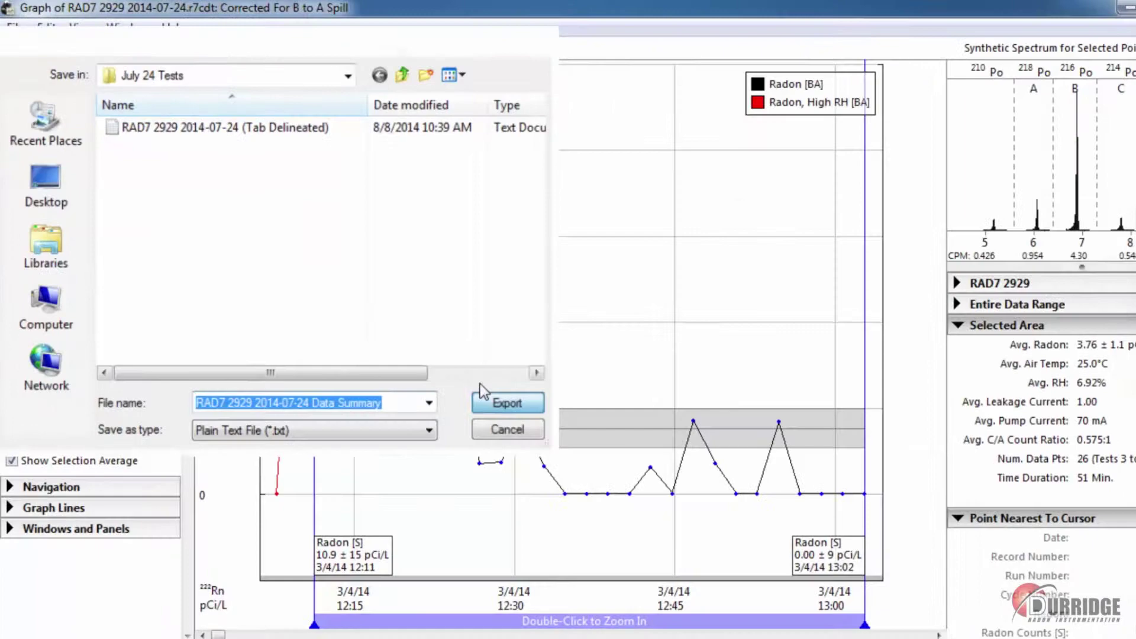
pyautogui.click(674, 526)
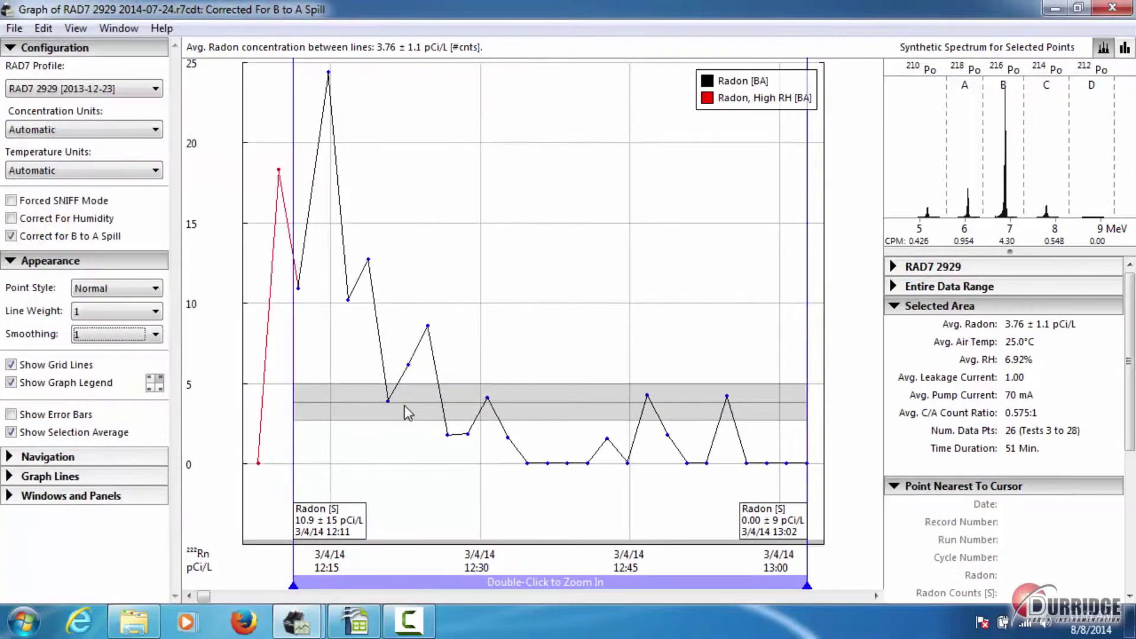
# Open the Data Summary text file from July 24 Tests in Notepad to review it.
pyautogui.click(155, 621)
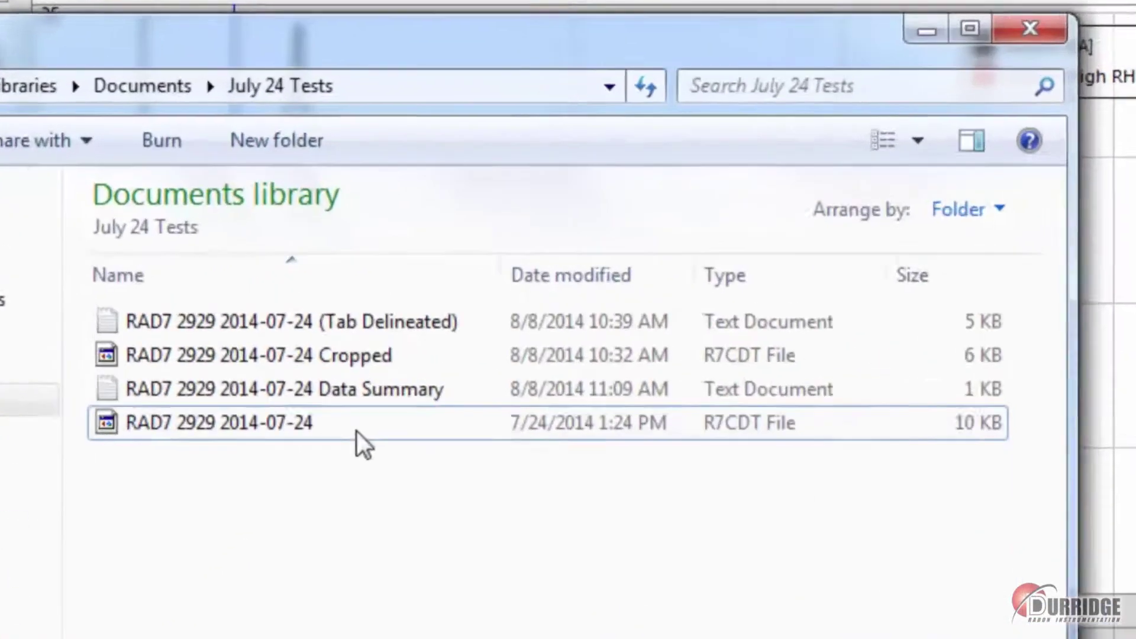
pyautogui.doubleClick(389, 407)
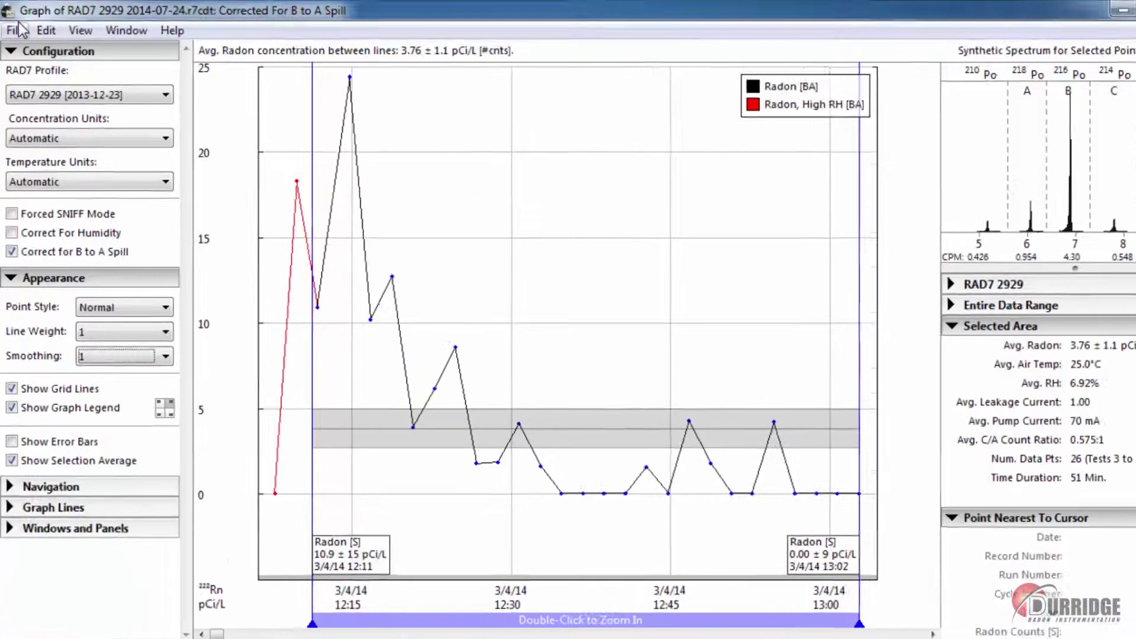
pyautogui.click(16, 23)
pyautogui.moveTo(146, 220)
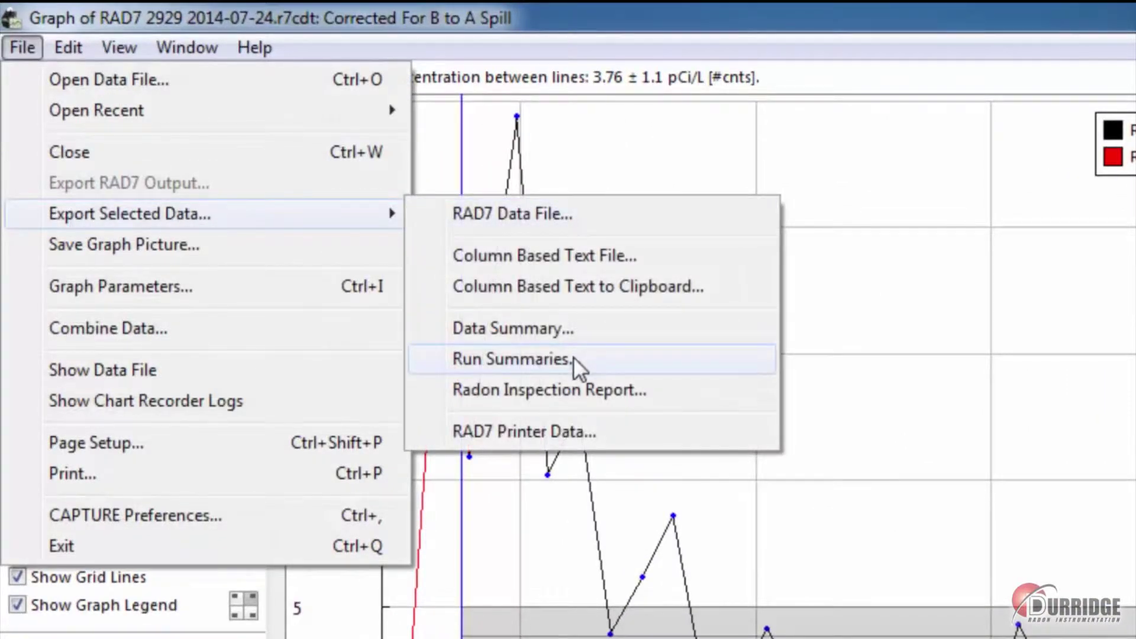
pyautogui.click(577, 365)
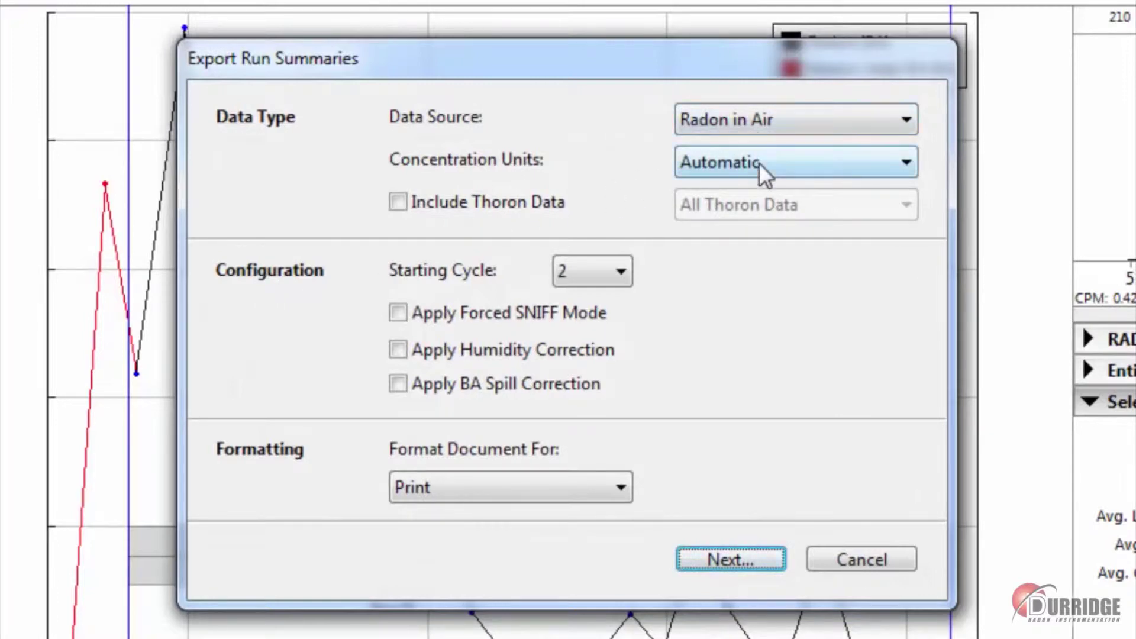
pyautogui.click(399, 384)
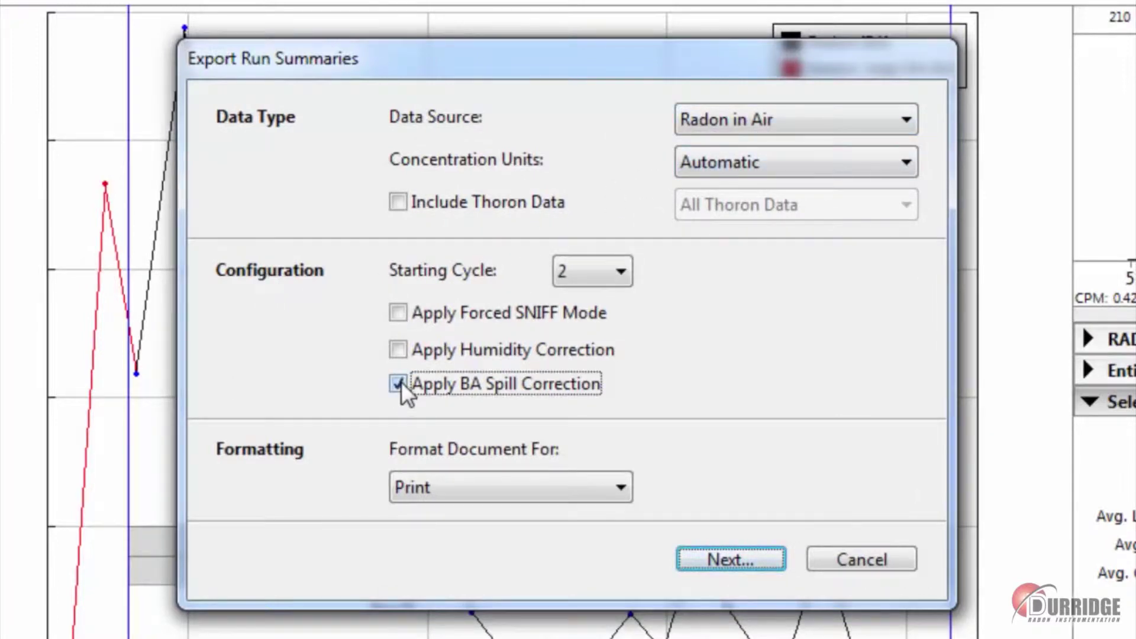
pyautogui.click(610, 499)
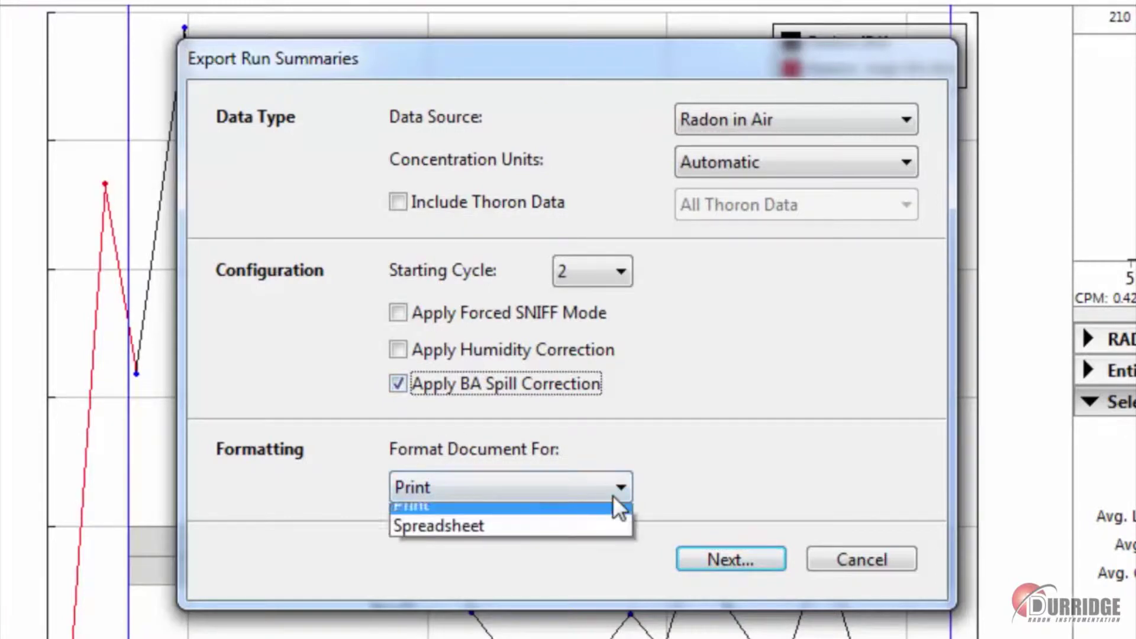
pyautogui.click(590, 534)
pyautogui.click(732, 558)
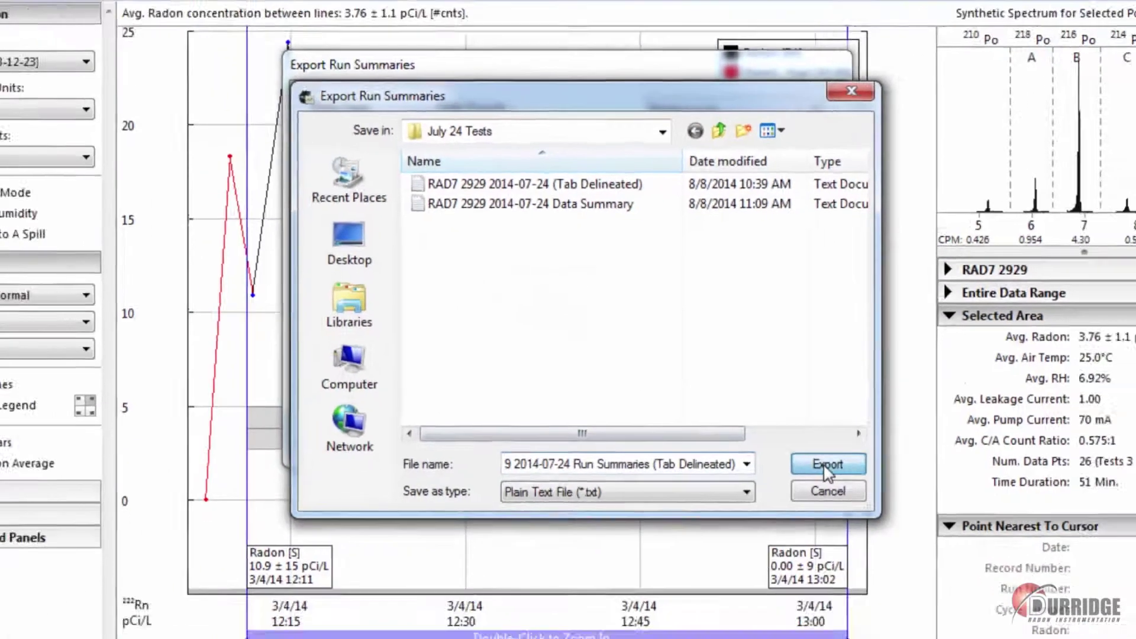
pyautogui.click(911, 547)
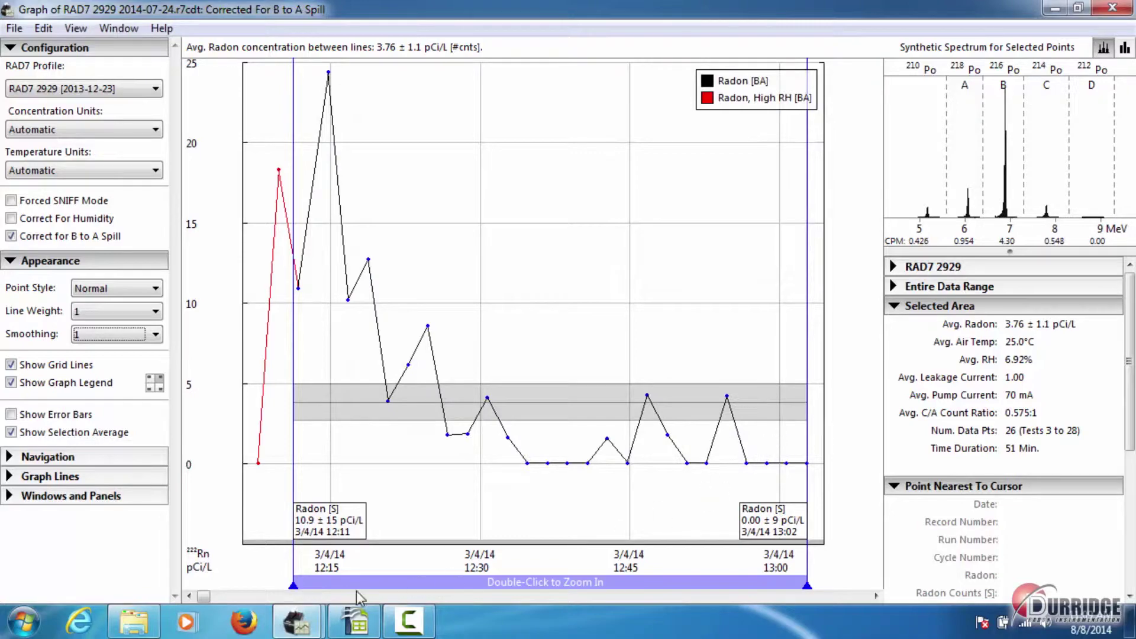
# Open the Run Summaries file in OpenOffice Calc, accepting the tab-separated import settings.
pyautogui.click(143, 620)
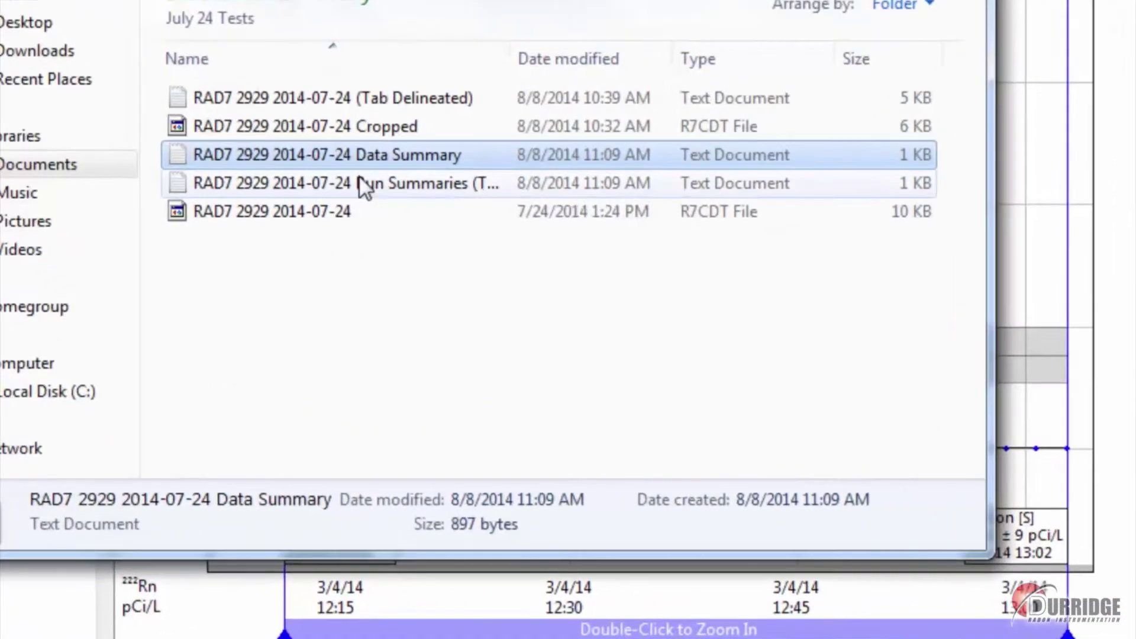
pyautogui.click(343, 285)
pyautogui.rightClick(344, 285)
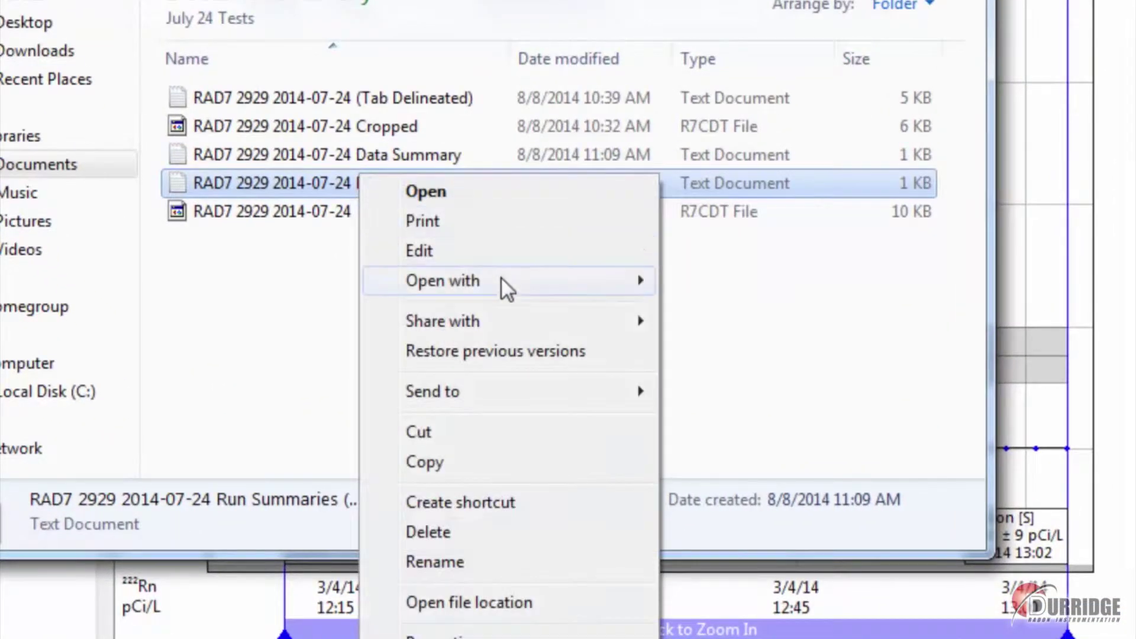
pyautogui.moveTo(574, 281)
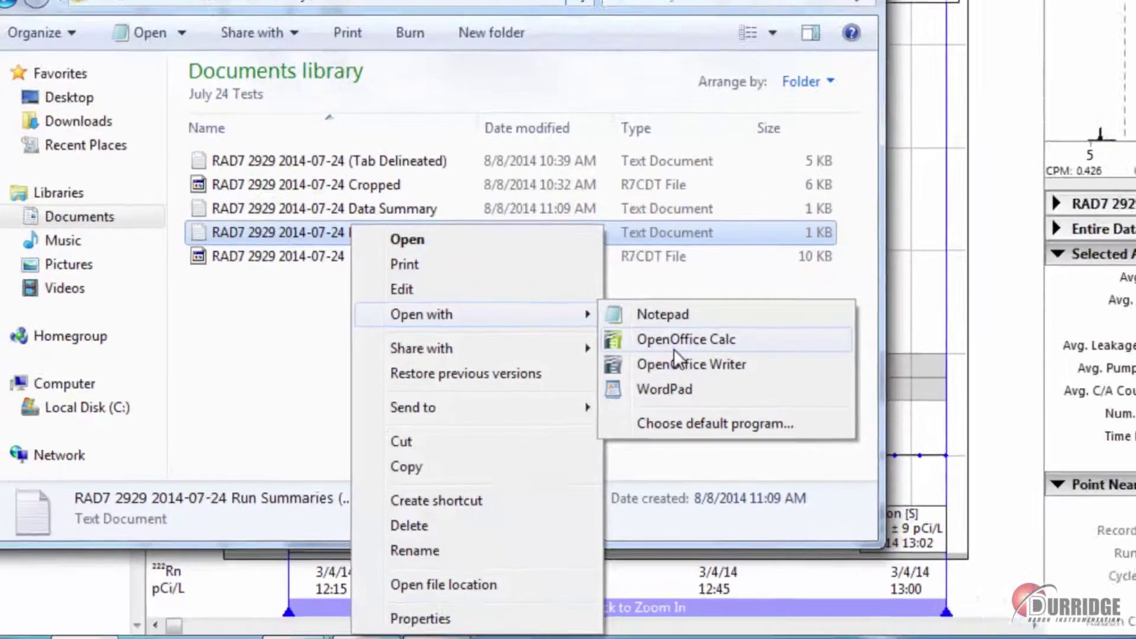
pyautogui.click(674, 346)
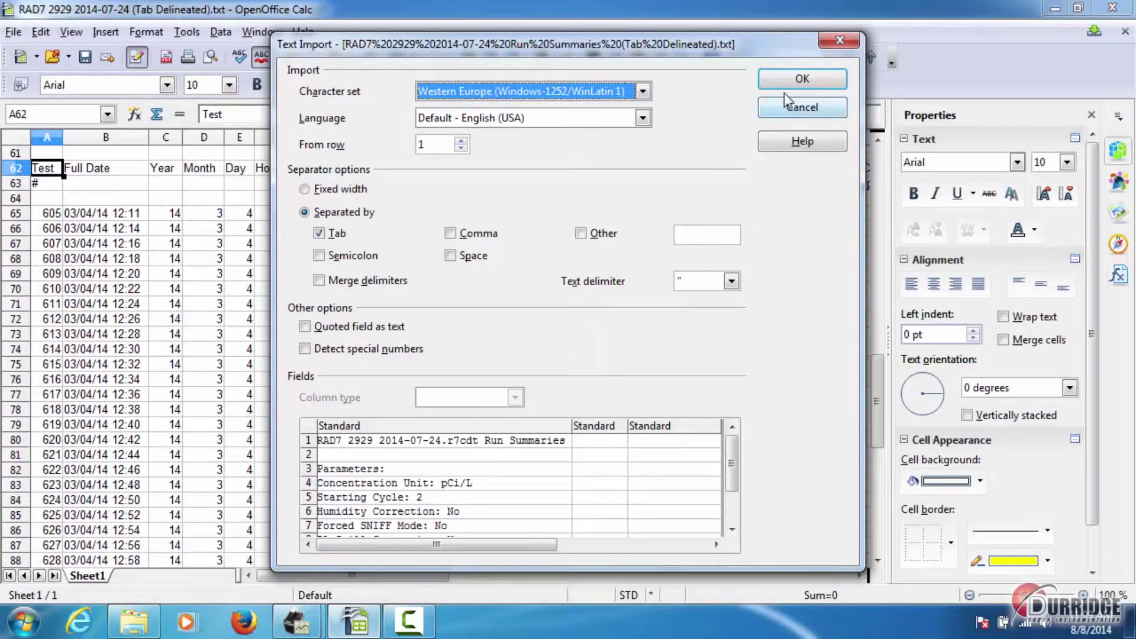
pyautogui.click(794, 77)
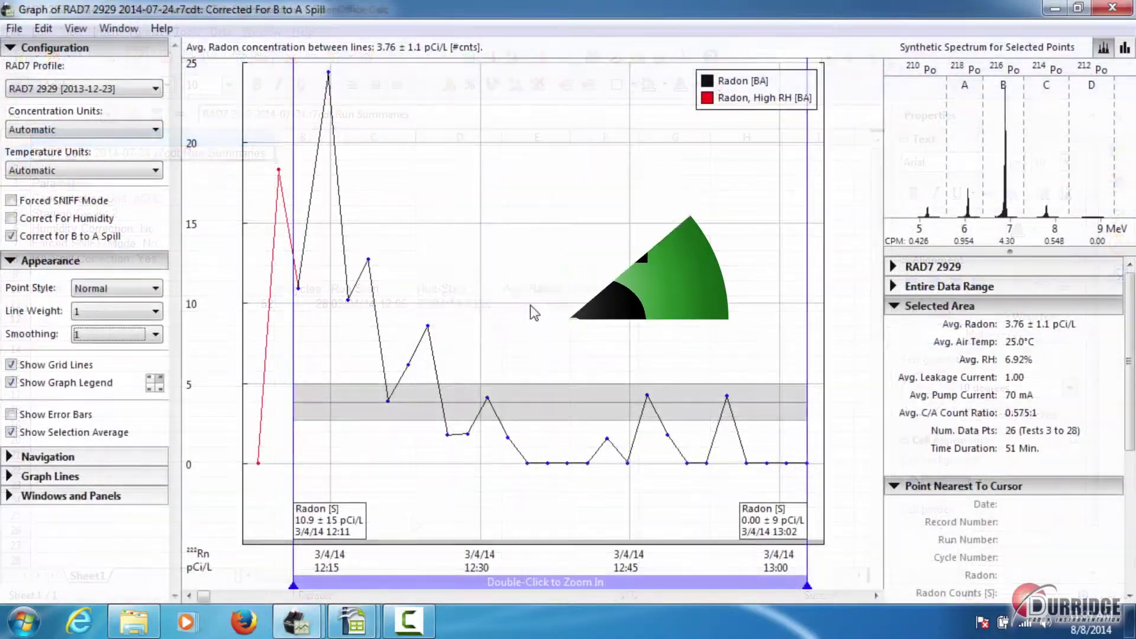
# Export a Radon Inspection Report as HTML into July 24 Tests and scroll through it in Firefox.
pyautogui.click(14, 30)
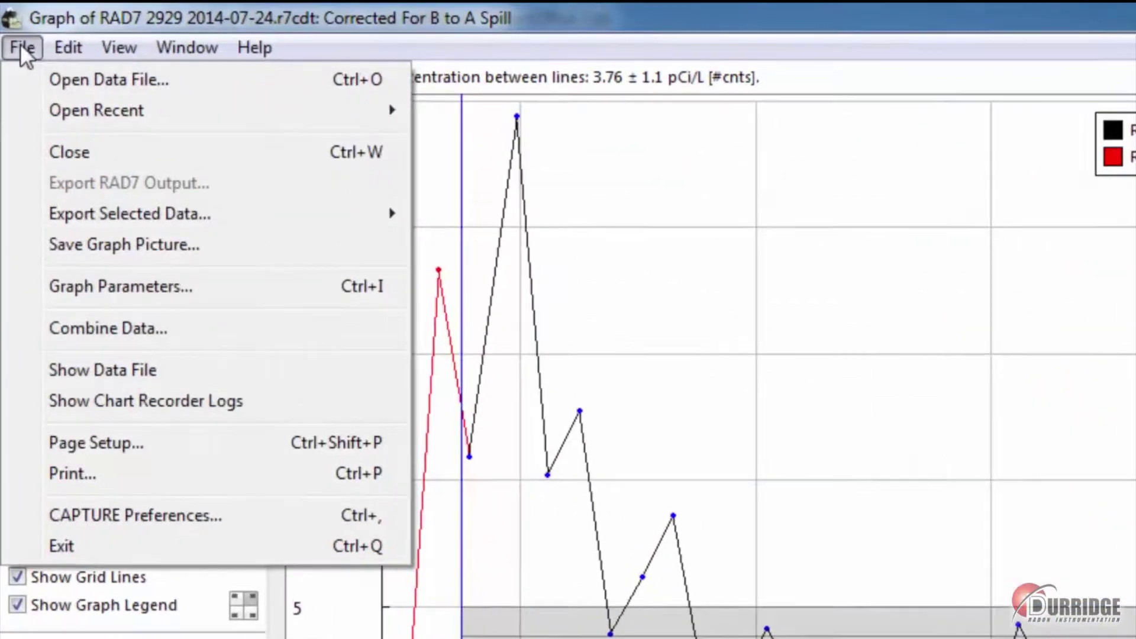
pyautogui.moveTo(135, 138)
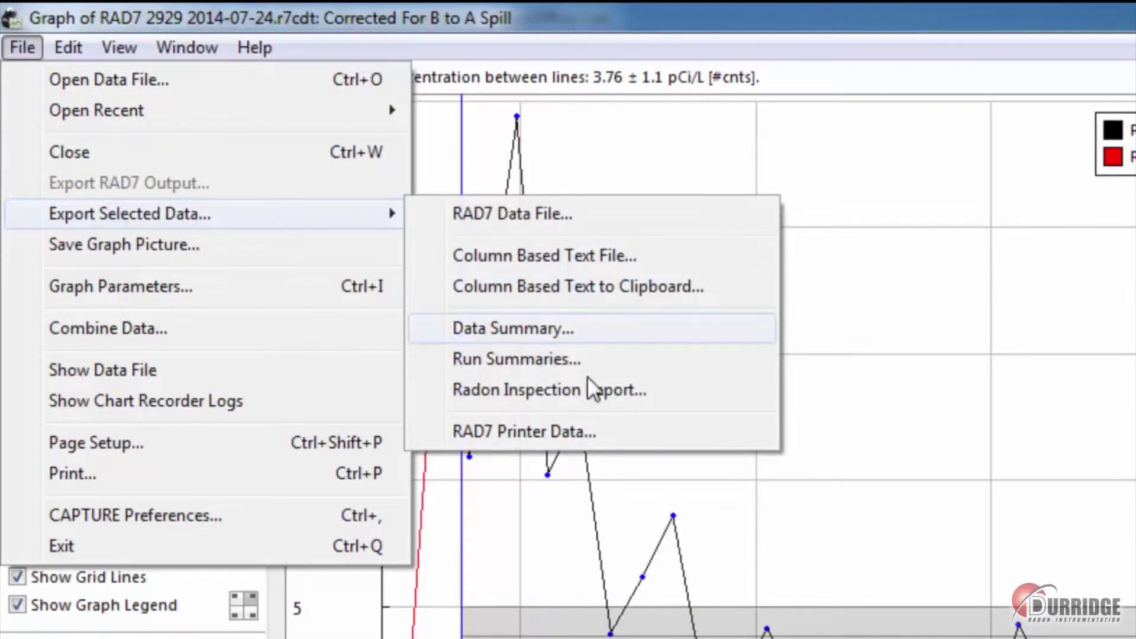
pyautogui.click(587, 385)
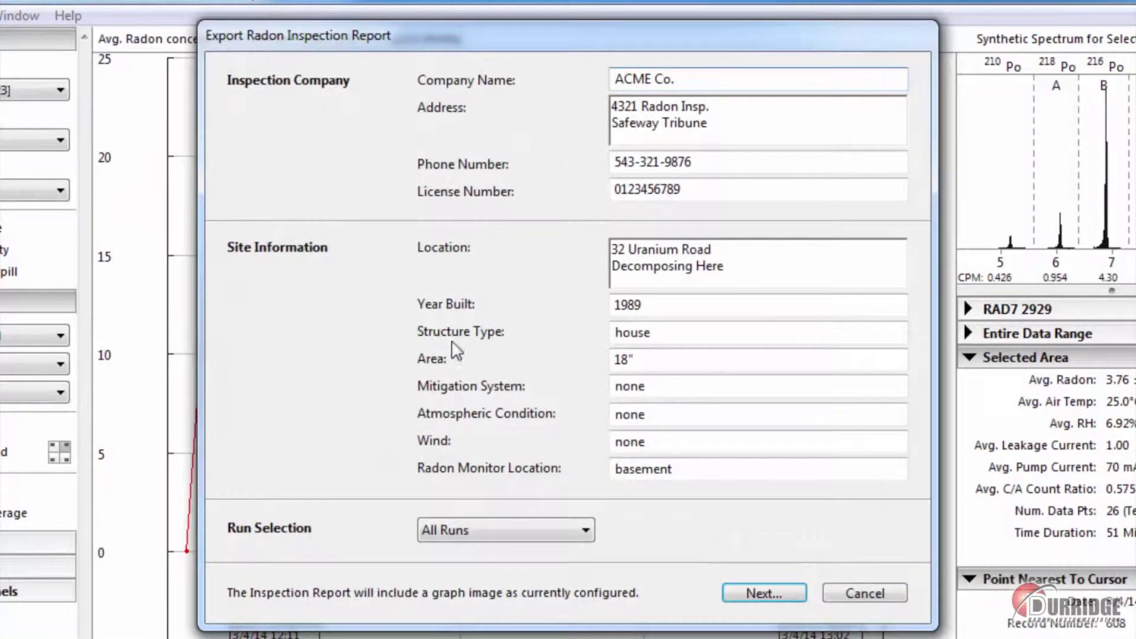
pyautogui.click(723, 587)
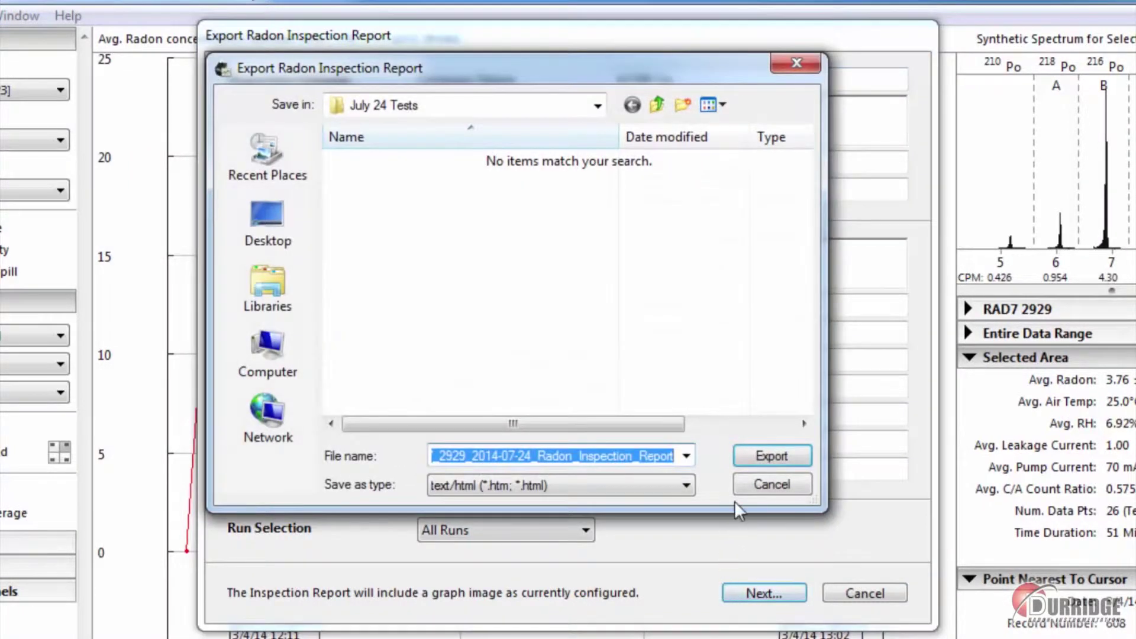
pyautogui.click(757, 453)
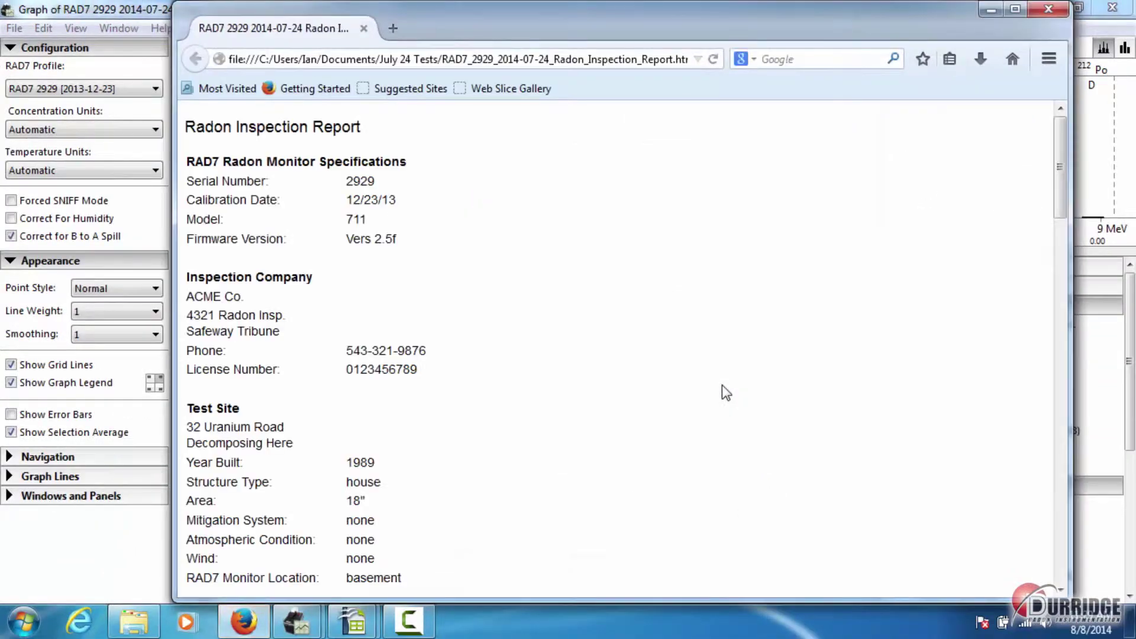
pyautogui.moveTo(1056, 190); pyautogui.dragTo(1046, 560)
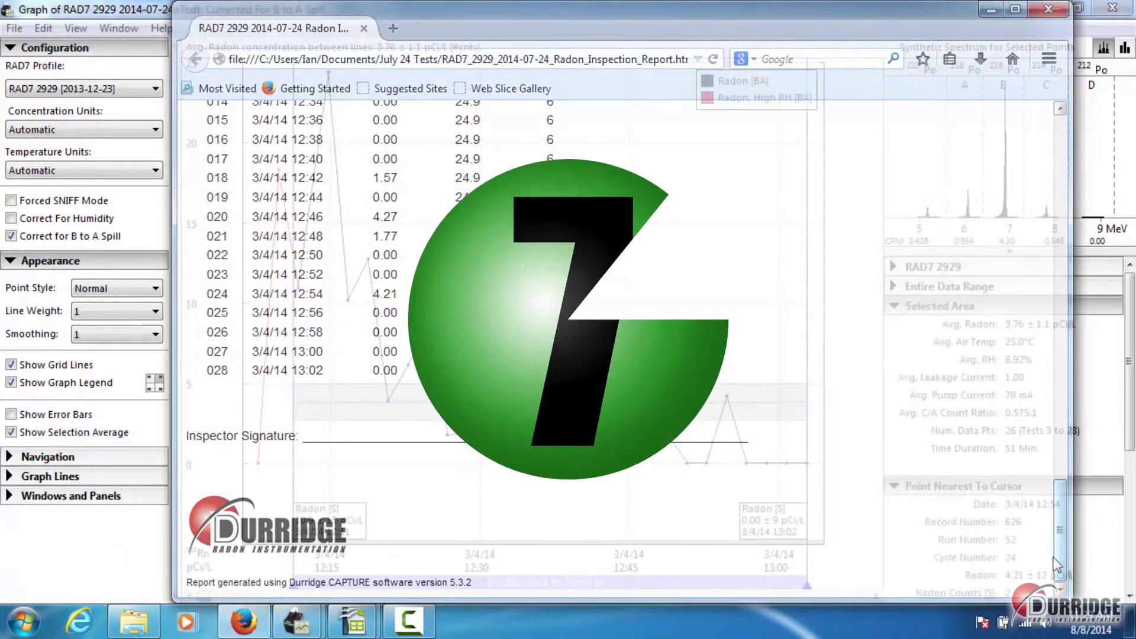
pyautogui.click(17, 26)
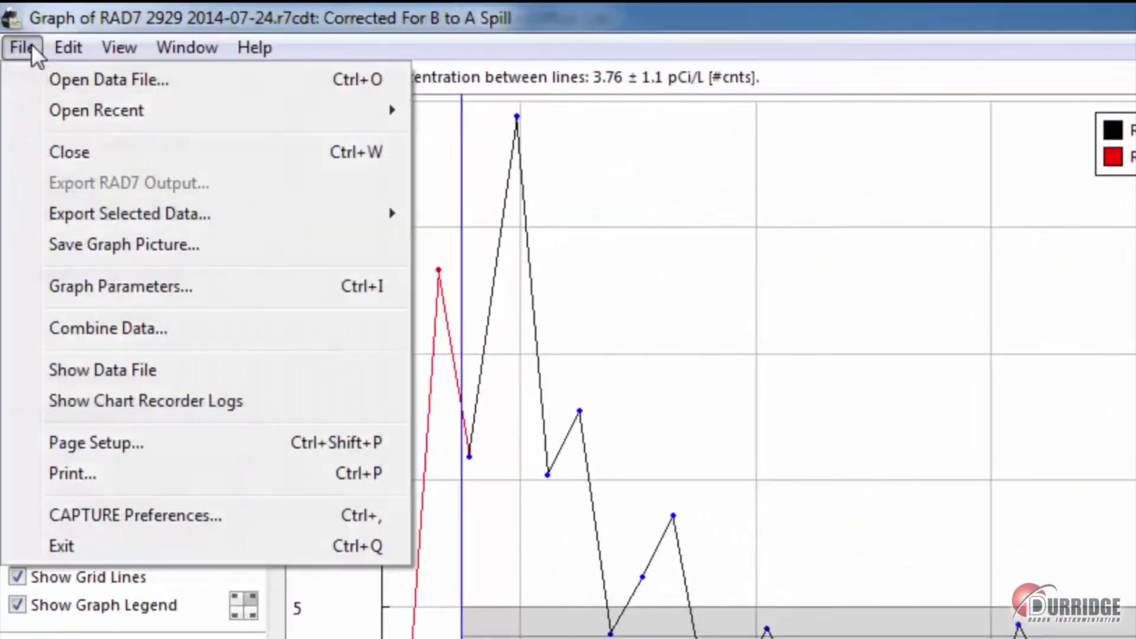
pyautogui.moveTo(121, 216)
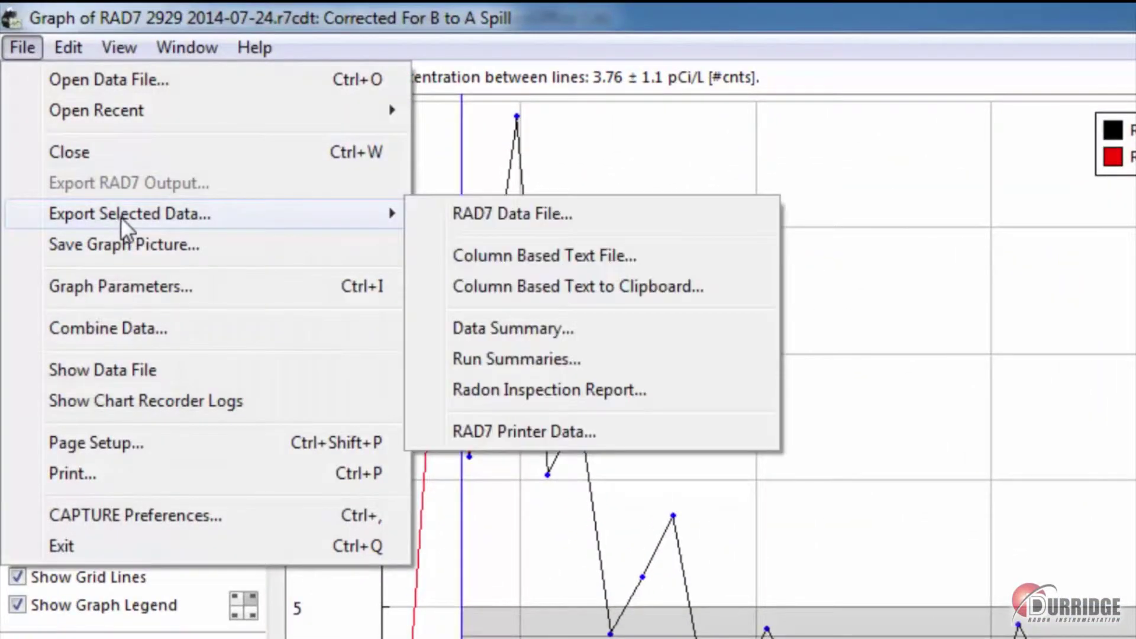
pyautogui.click(540, 428)
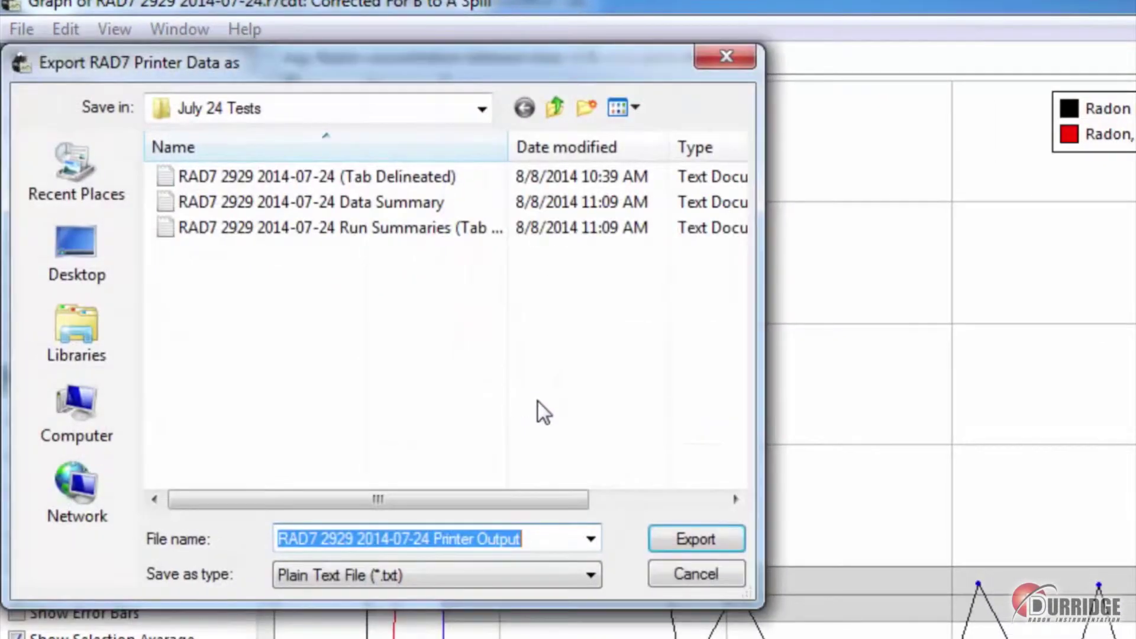
pyautogui.click(671, 540)
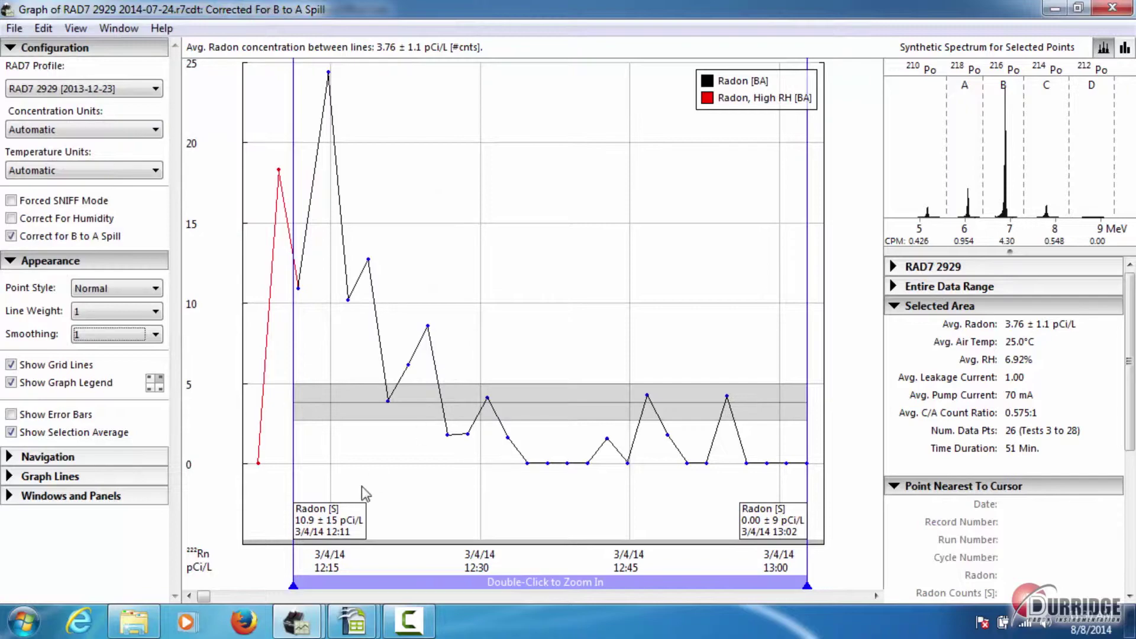
# Open the Printer Output text file from the July 24 Tests folder and review it.
pyautogui.click(135, 620)
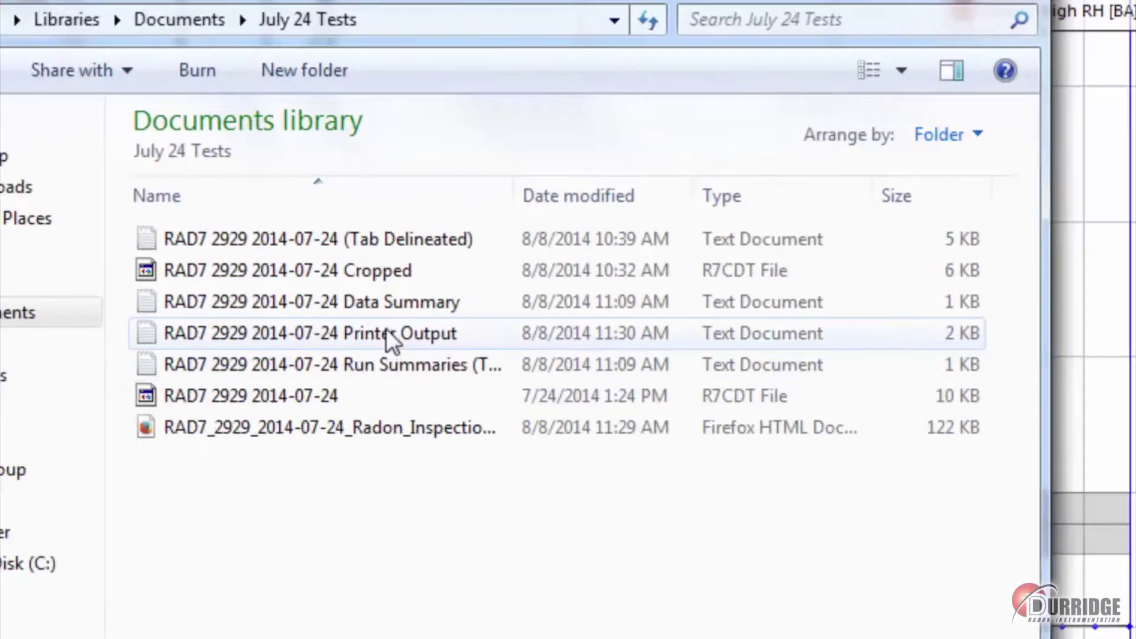
pyautogui.doubleClick(366, 292)
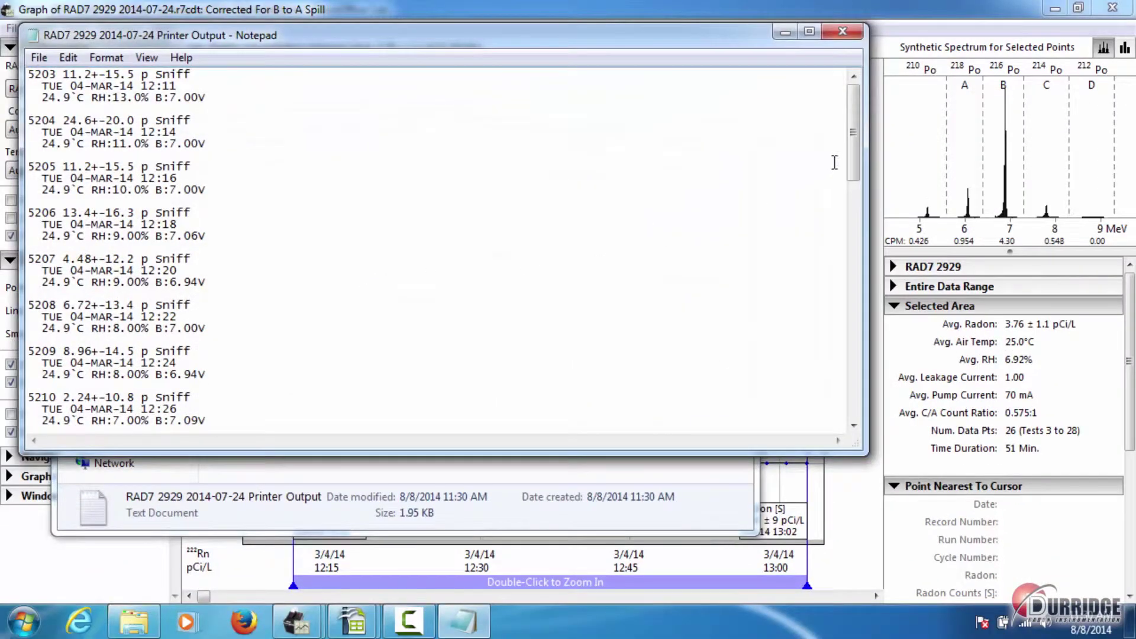
pyautogui.moveTo(853, 168); pyautogui.dragTo(839, 413)
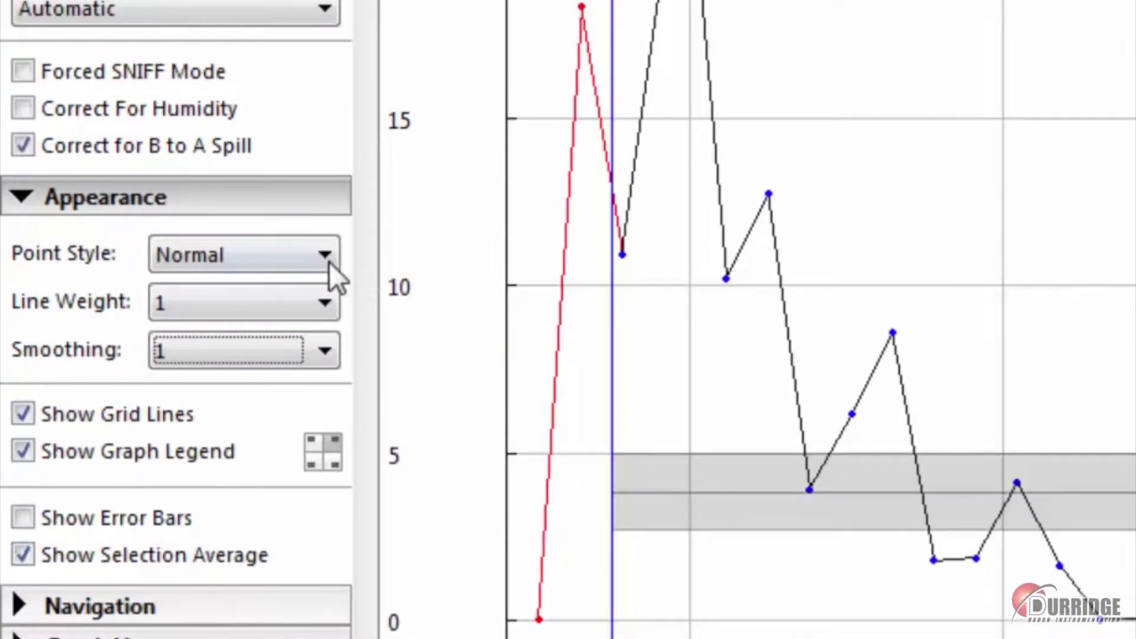
# Set the graph's Point Style to Shapes, Line Weight to 3 and Smoothing to 3.
pyautogui.click(154, 288)
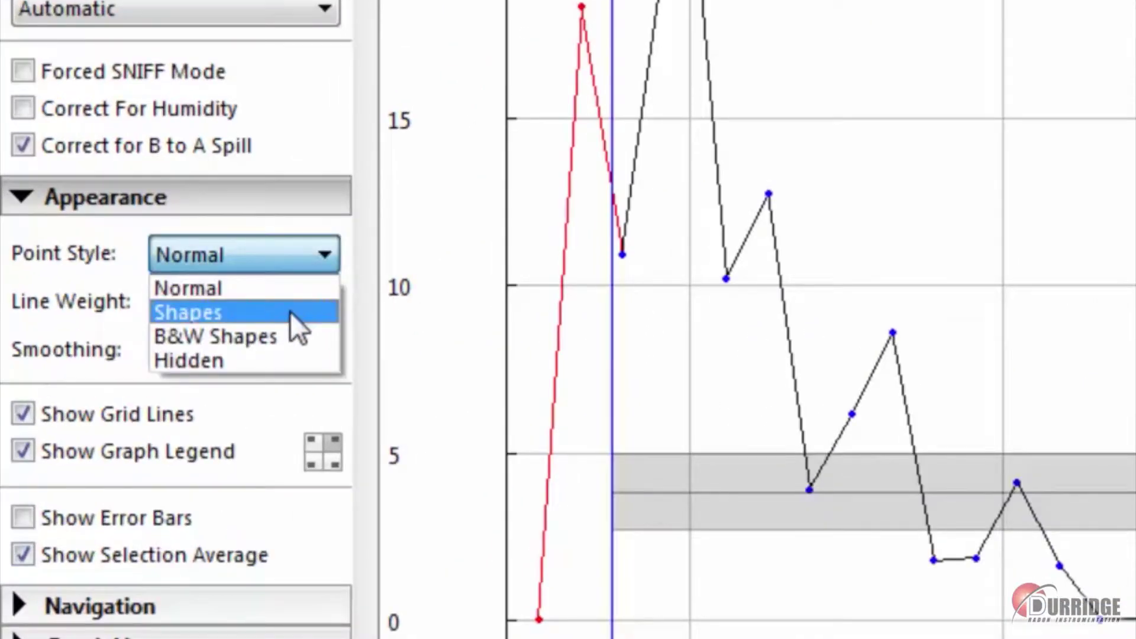
pyautogui.click(289, 311)
pyautogui.click(303, 307)
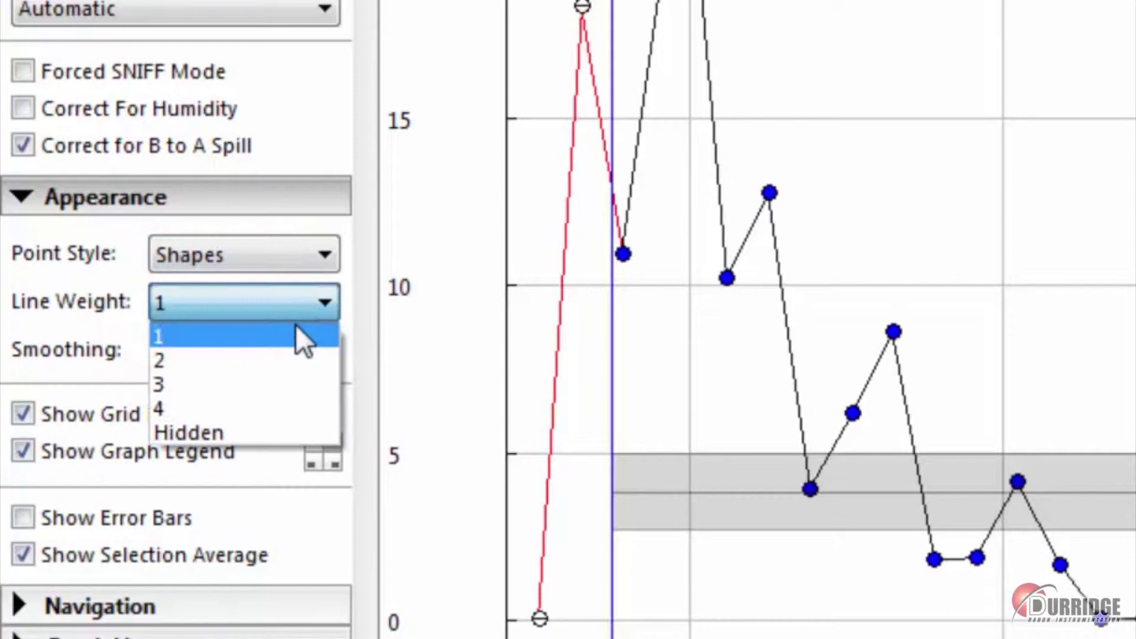
pyautogui.click(275, 389)
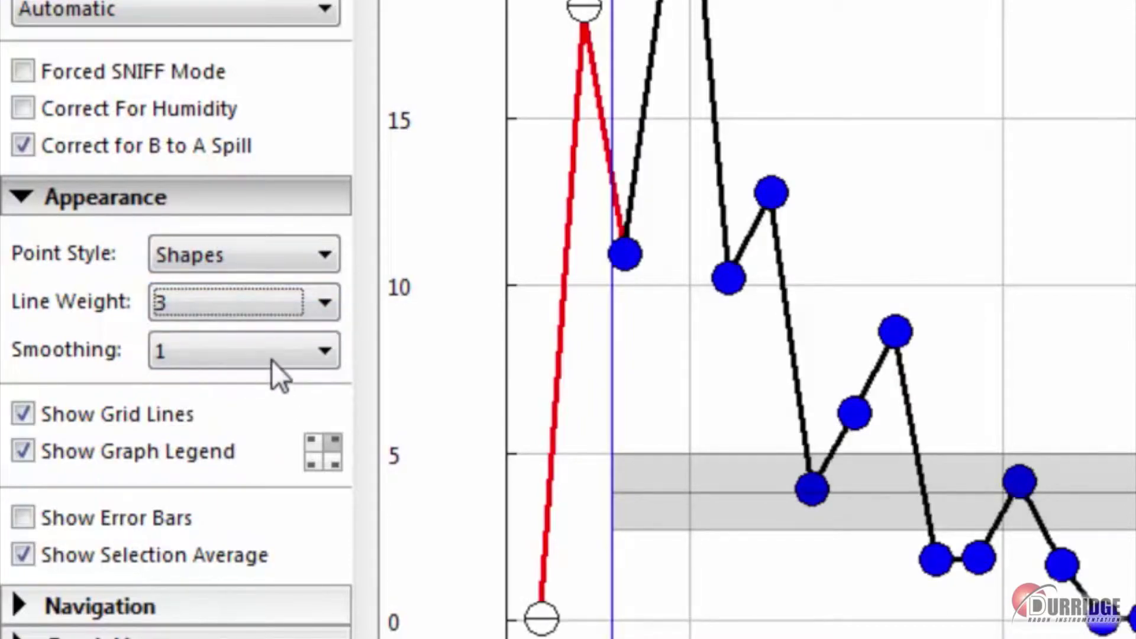
pyautogui.click(272, 357)
pyautogui.click(266, 408)
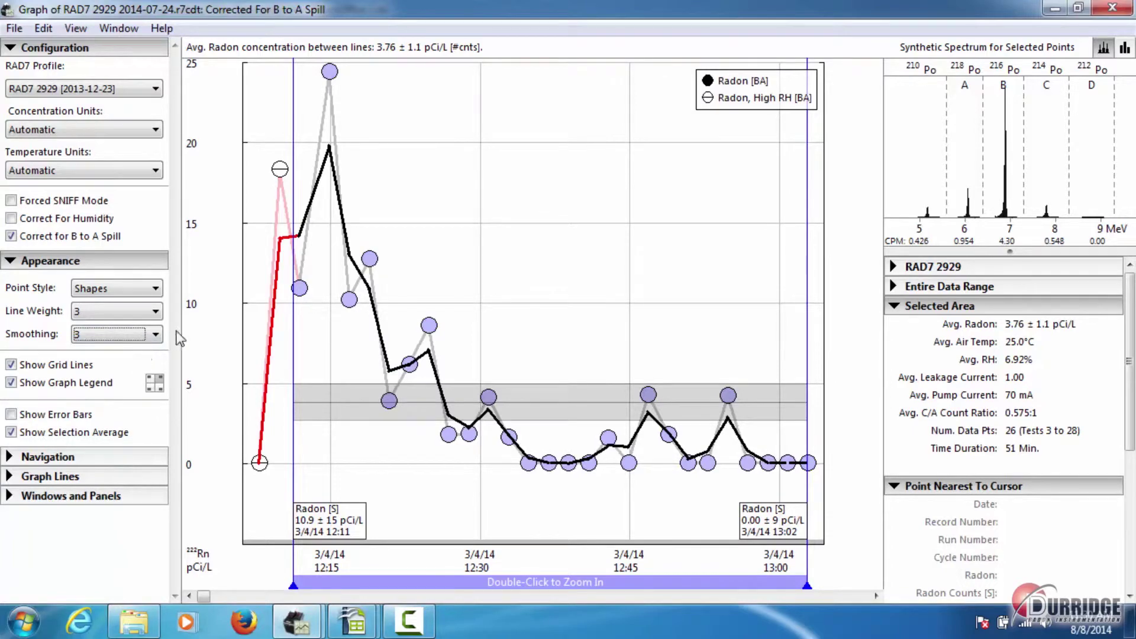
pyautogui.click(16, 27)
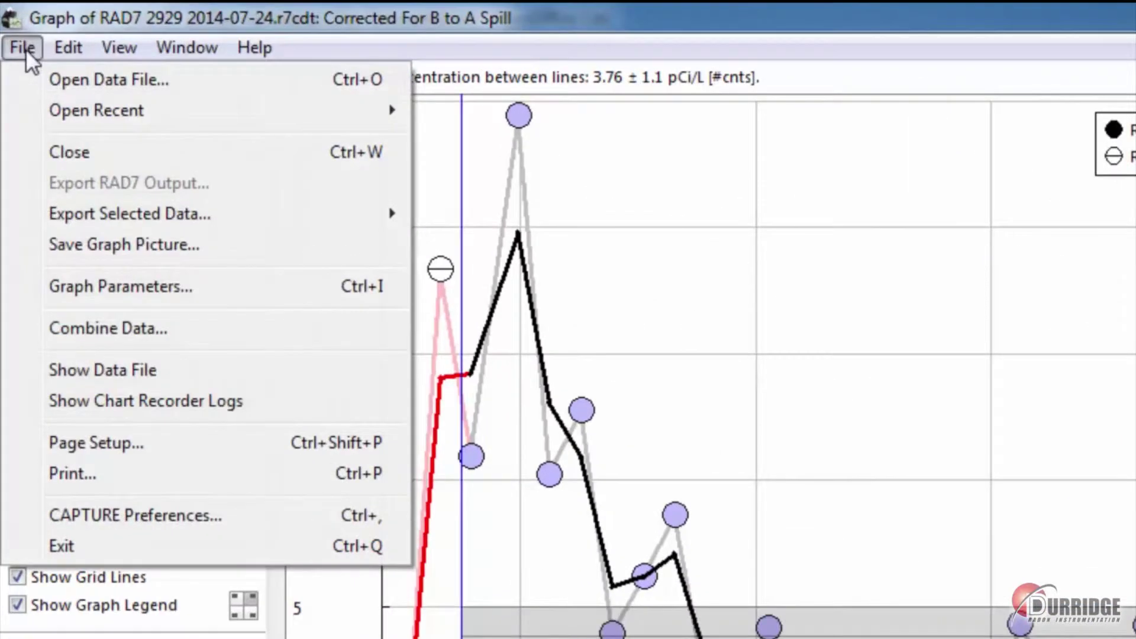
pyautogui.click(44, 239)
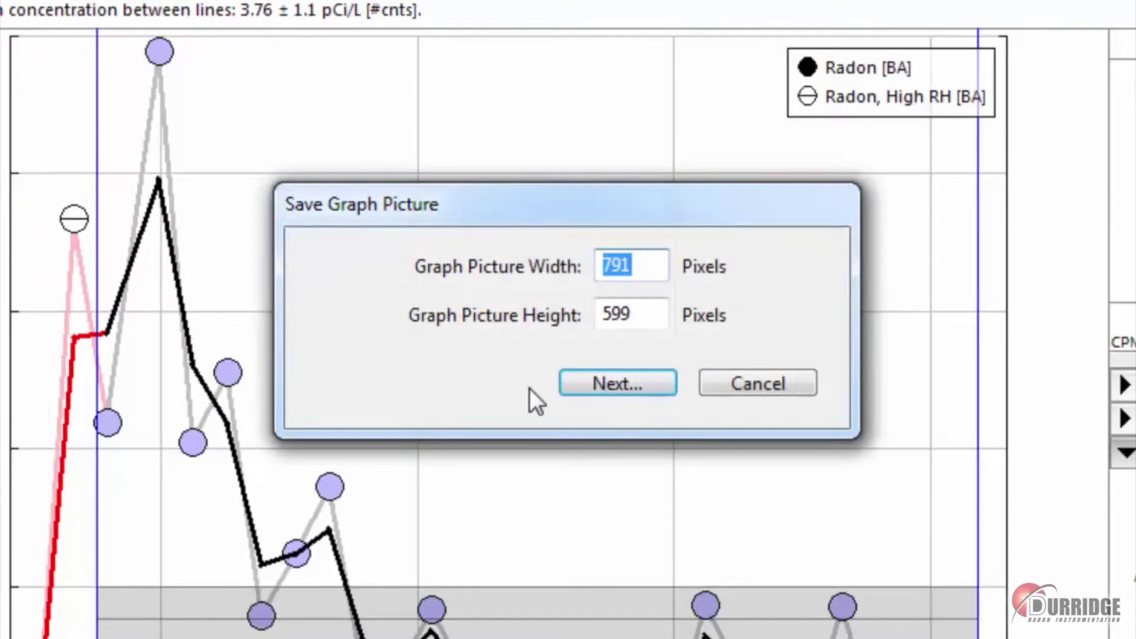
pyautogui.click(573, 385)
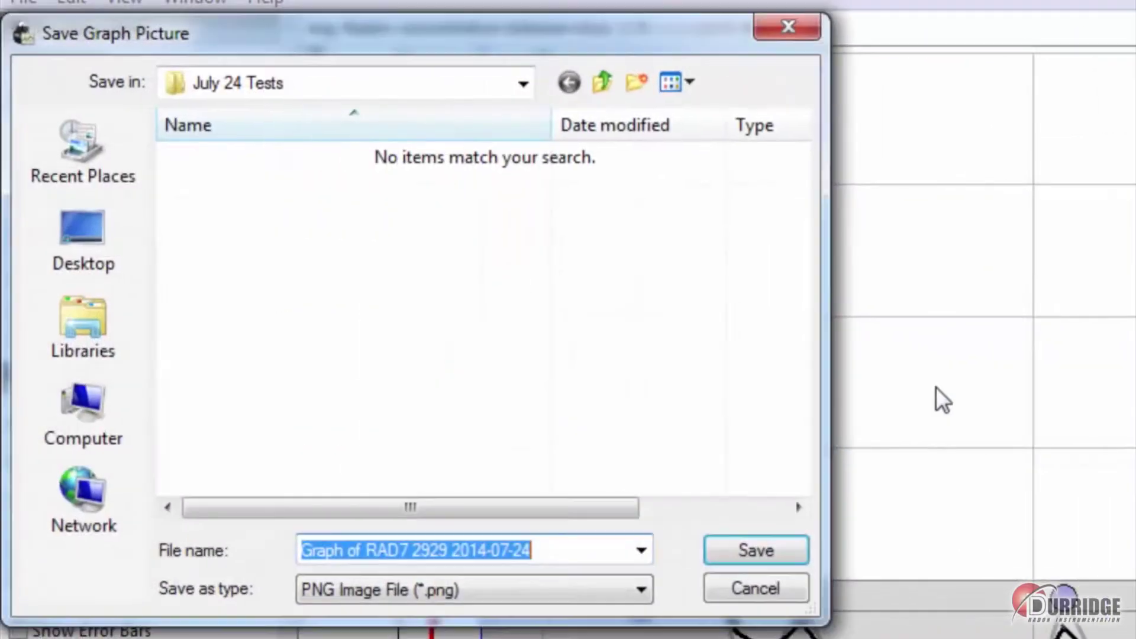
pyautogui.click(732, 548)
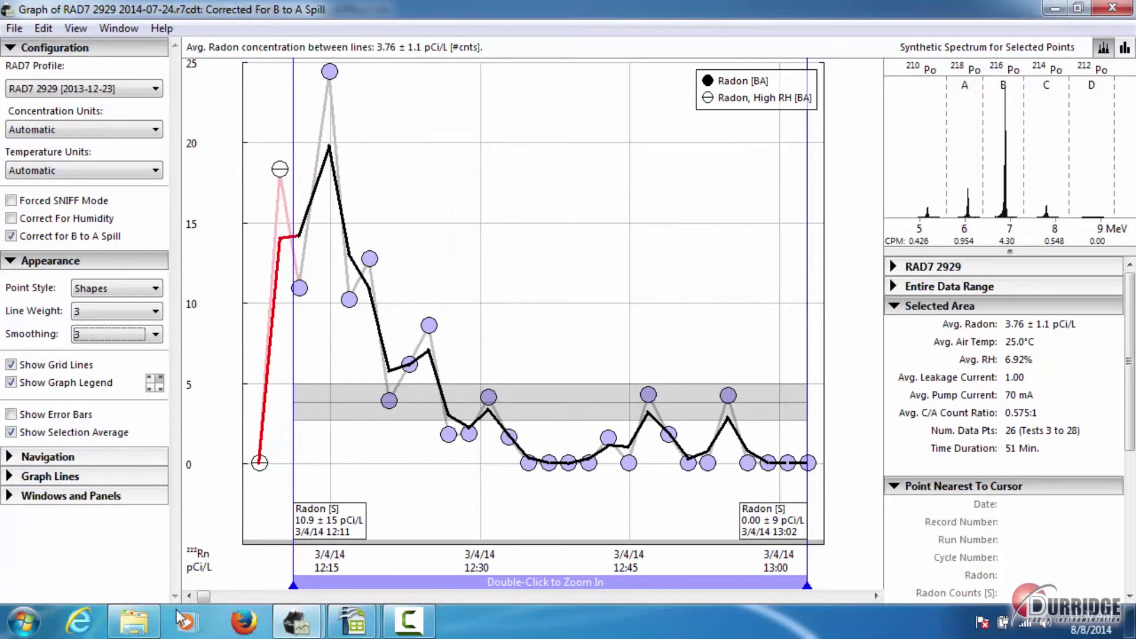
pyautogui.click(133, 621)
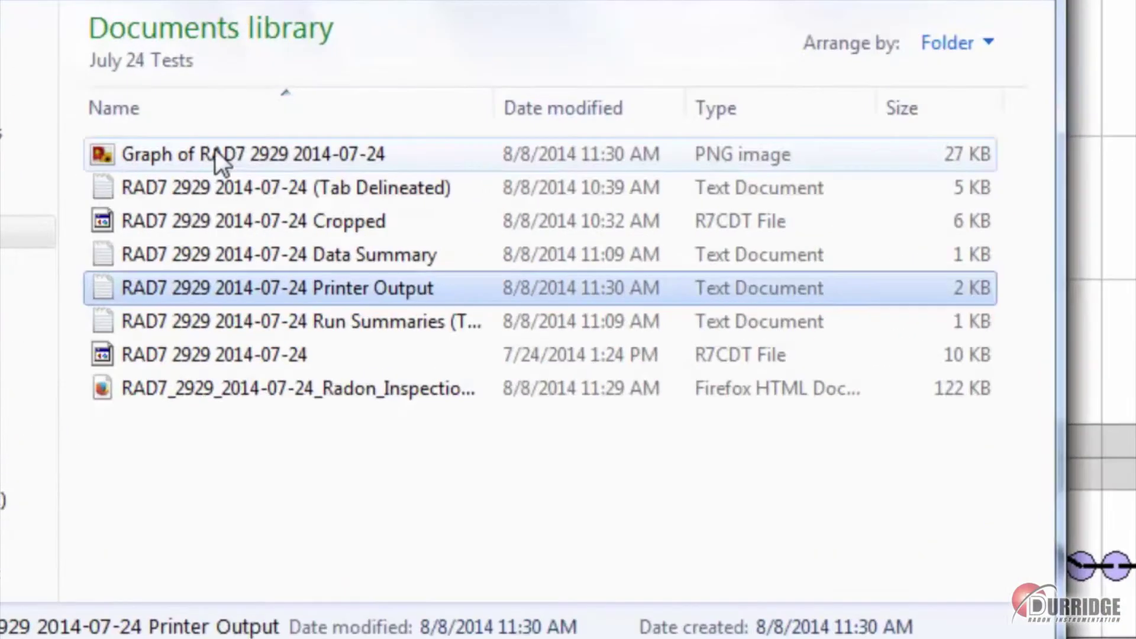
pyautogui.doubleClick(237, 201)
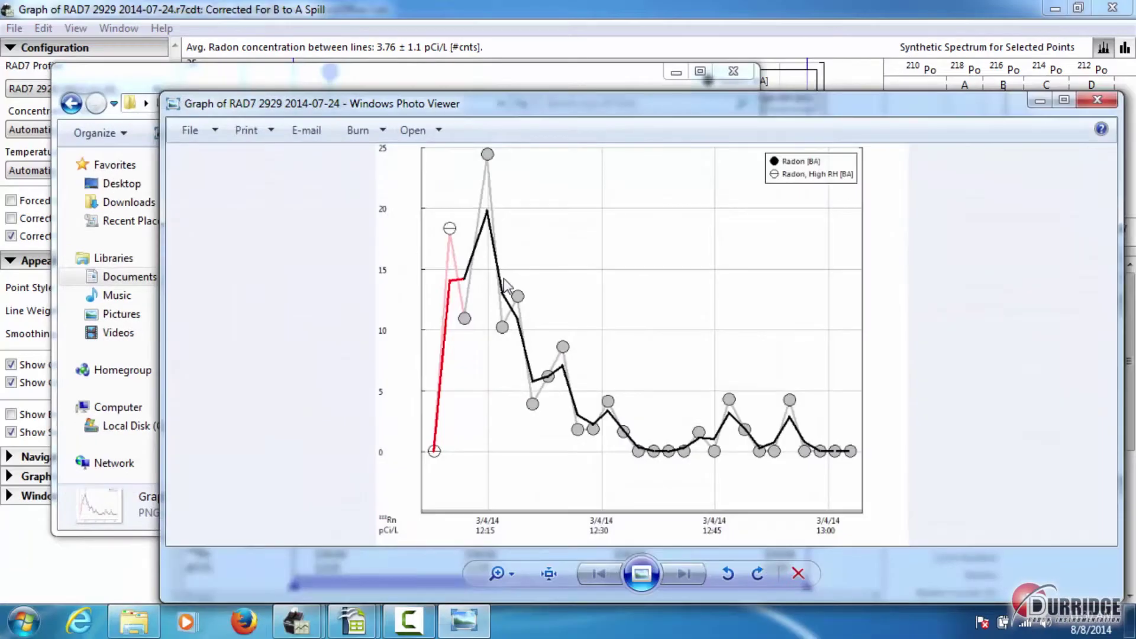
pyautogui.click(1099, 101)
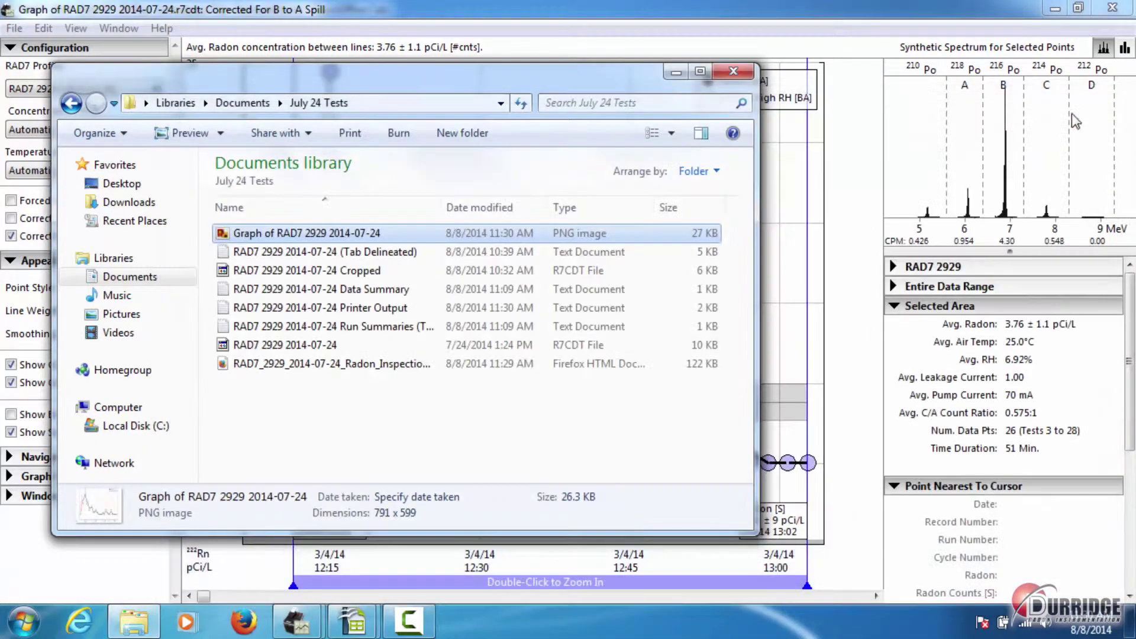
pyautogui.click(778, 245)
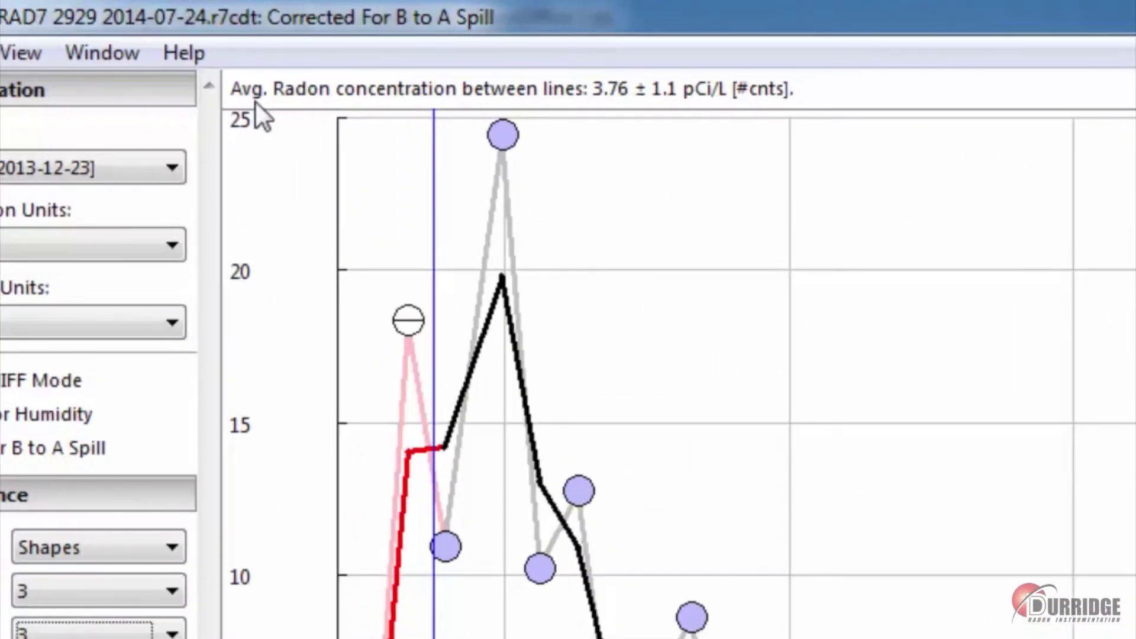
# Open CAPTURE Help in Firefox and go to the Exporting RAD7 Data section.
pyautogui.click(187, 54)
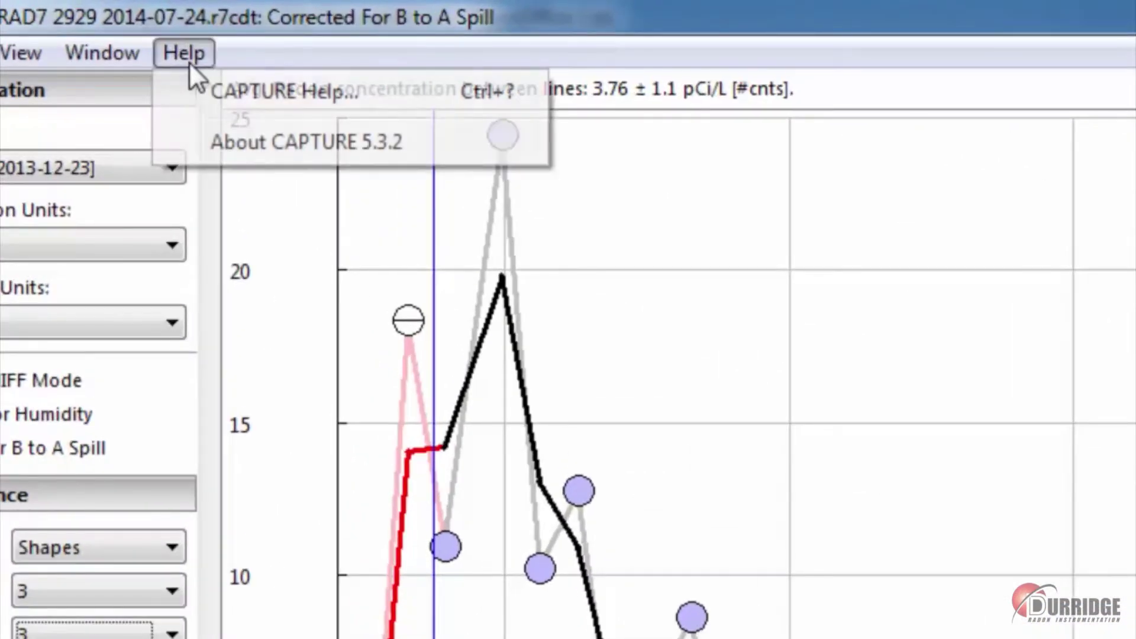
pyautogui.click(195, 94)
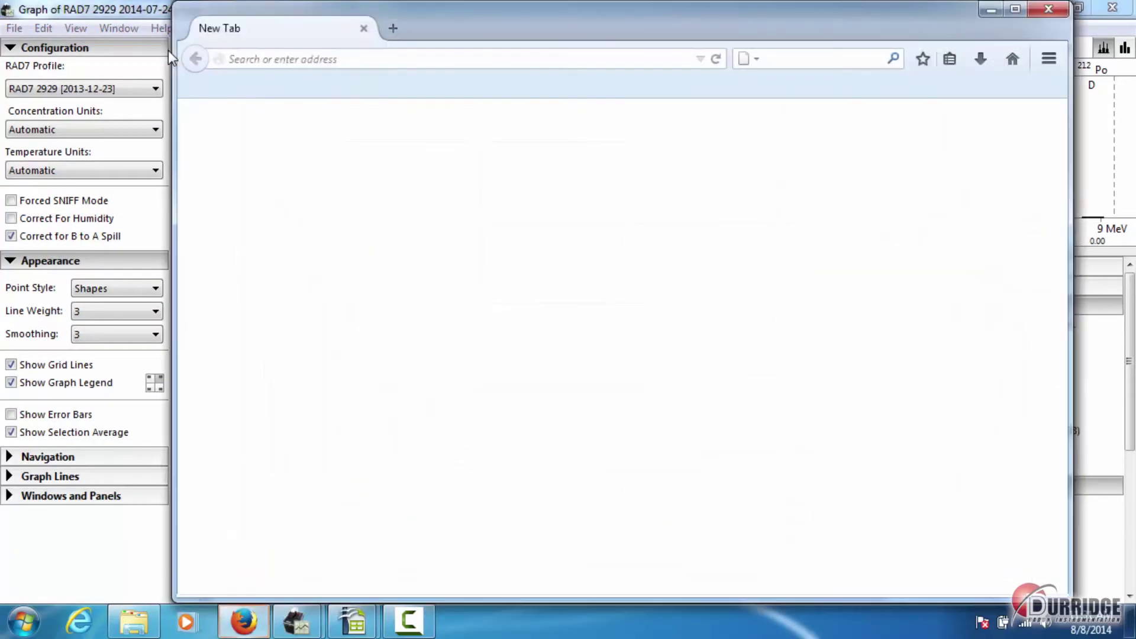
pyautogui.moveTo(413, 229); pyautogui.dragTo(374, 402)
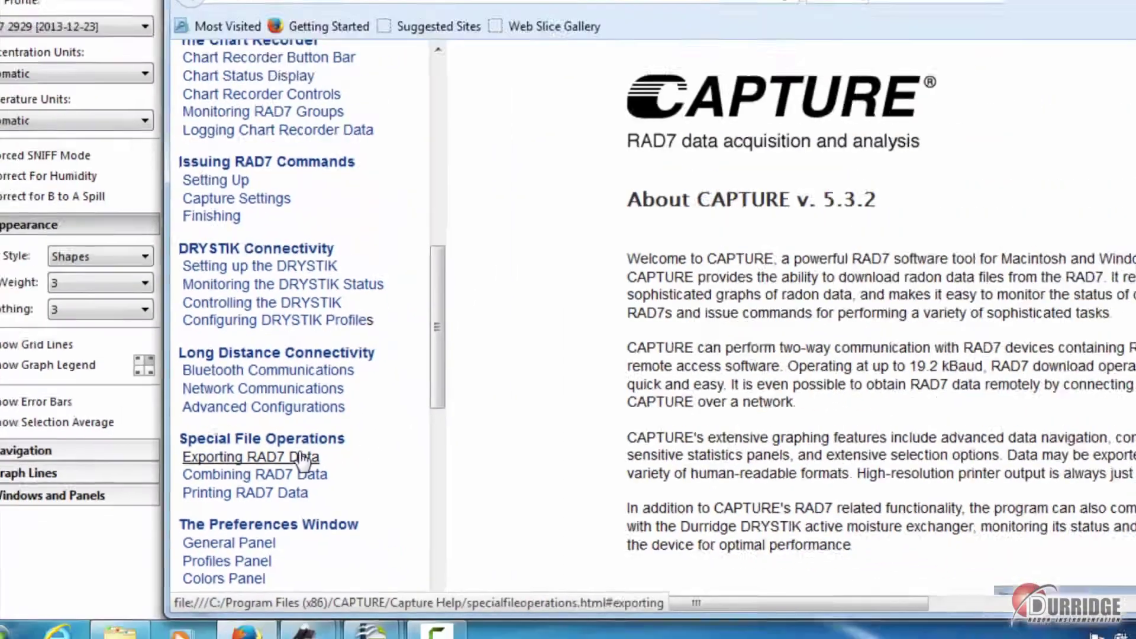
pyautogui.click(376, 422)
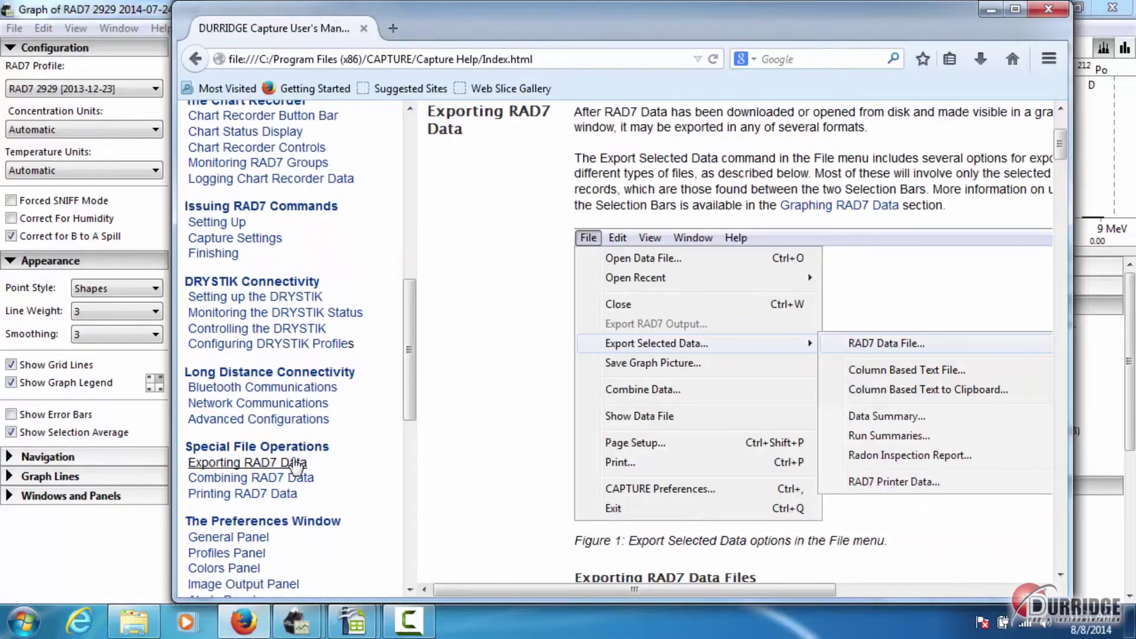